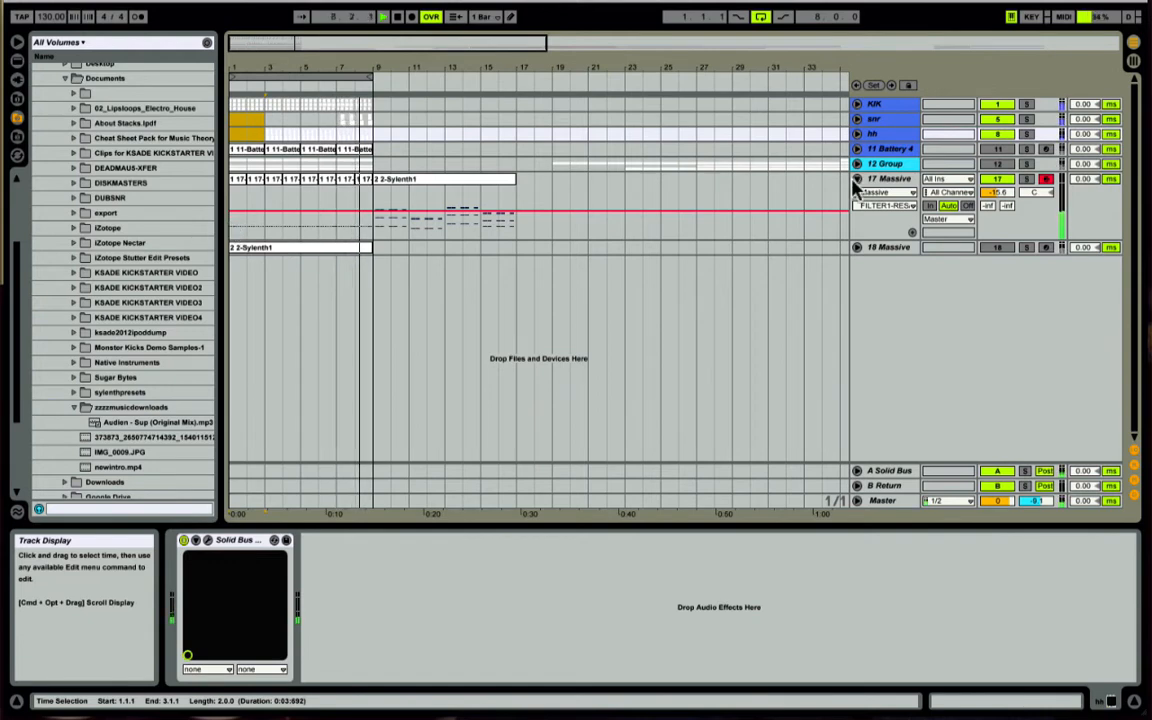
- Solo the 17 Massive track, show its device chain and play the arrangement to hear it alone
{"action": "left_click", "coordinate": [1028, 180]}
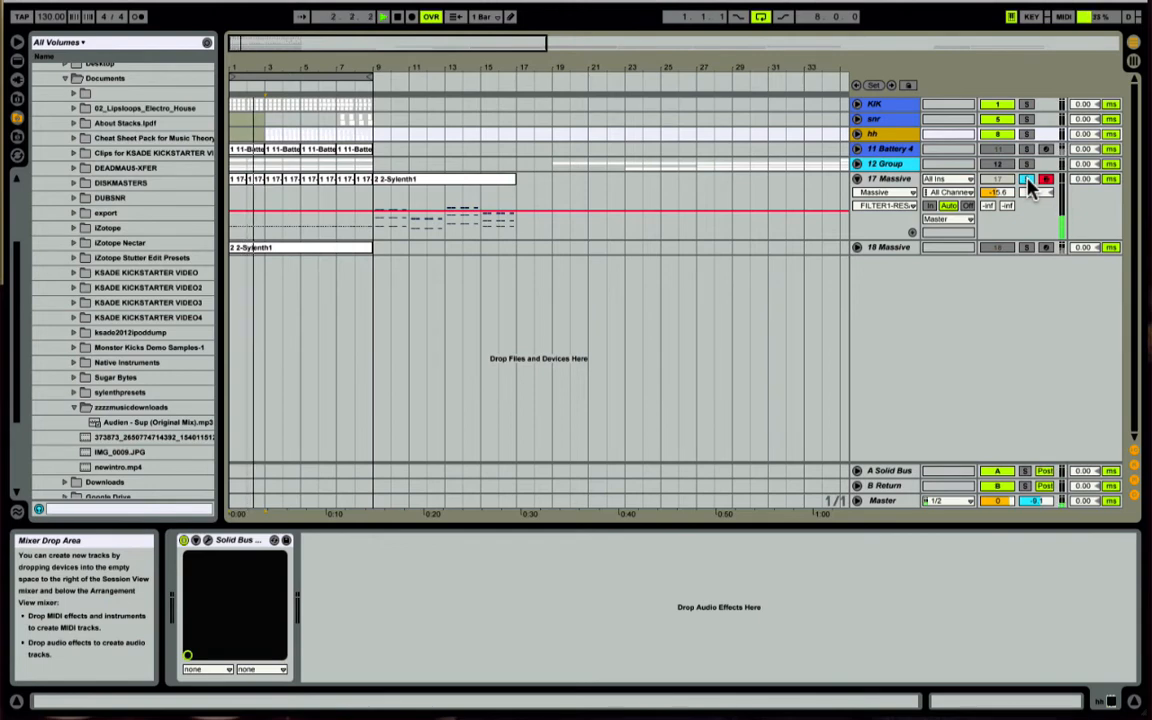
{"action": "key", "text": "space"}
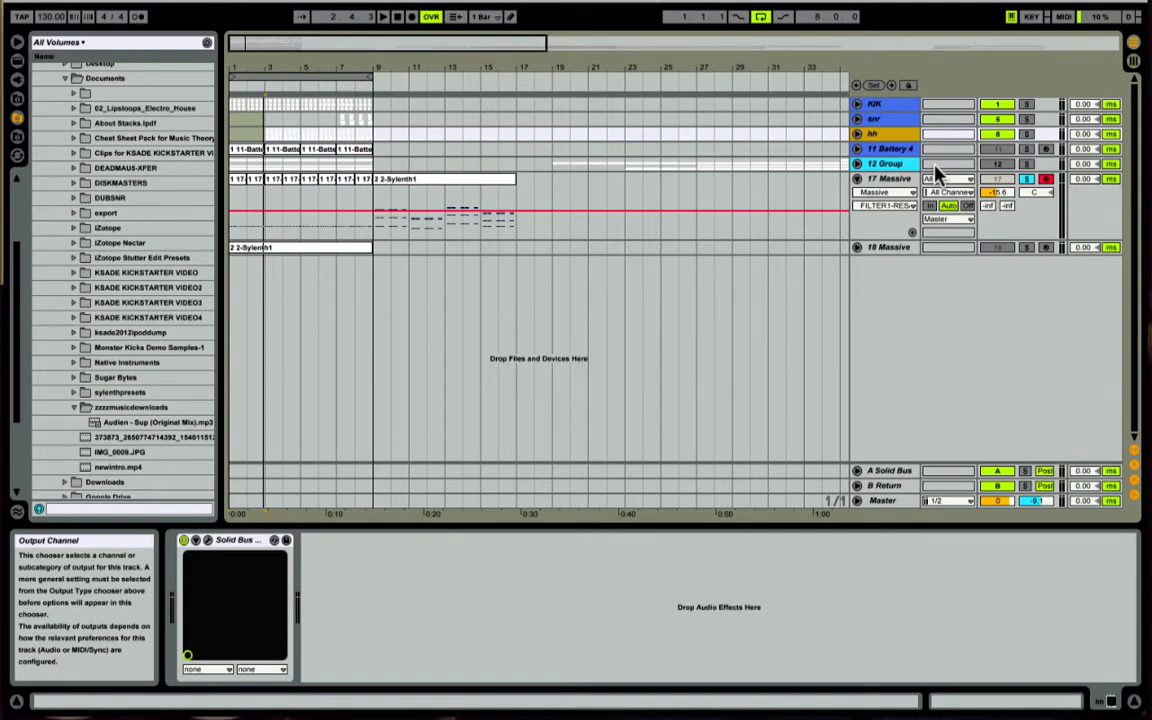
{"action": "left_click", "coordinate": [886, 178]}
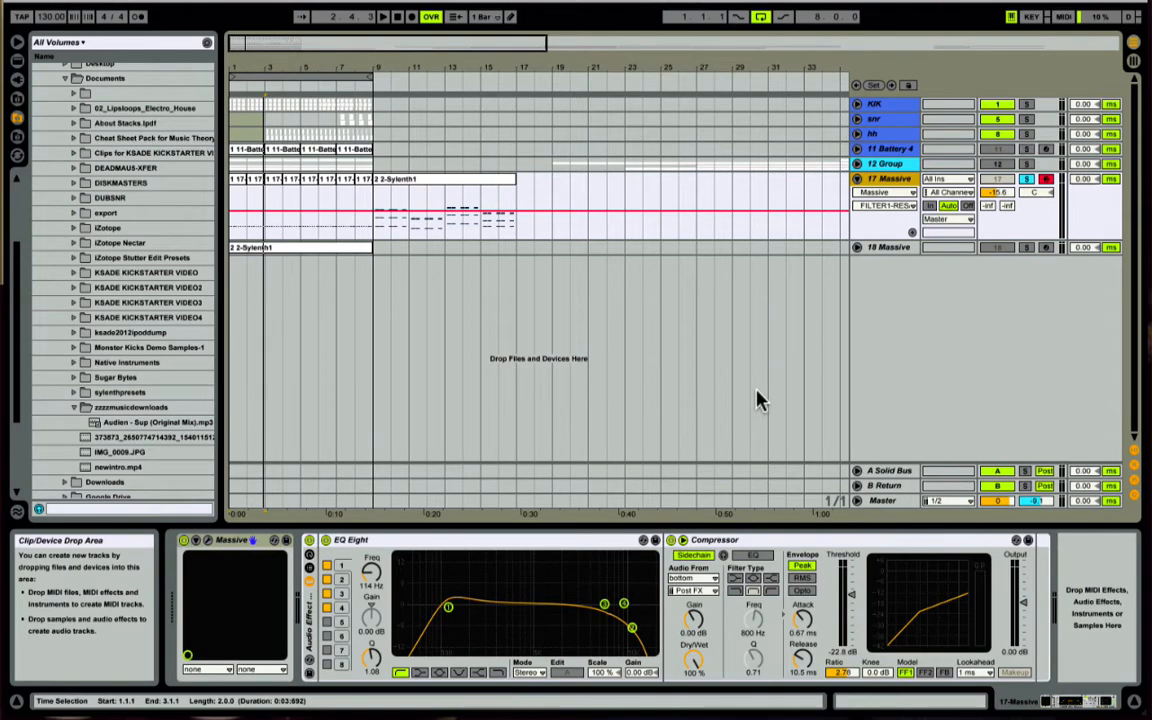
{"action": "key", "text": "space"}
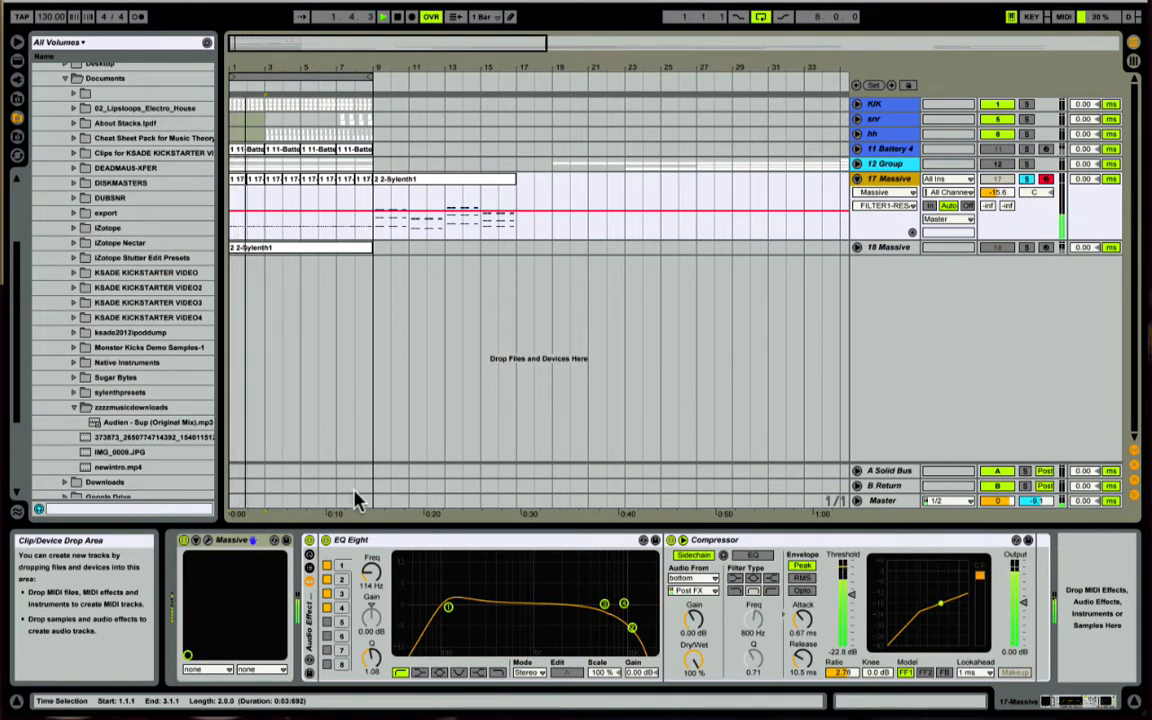
- Open the track's Massive editor and load the first DINOSAURS KILLED AGAIN preset from the KSADE PACK 2 folder in the sound browser
{"action": "left_click", "coordinate": [206, 542]}
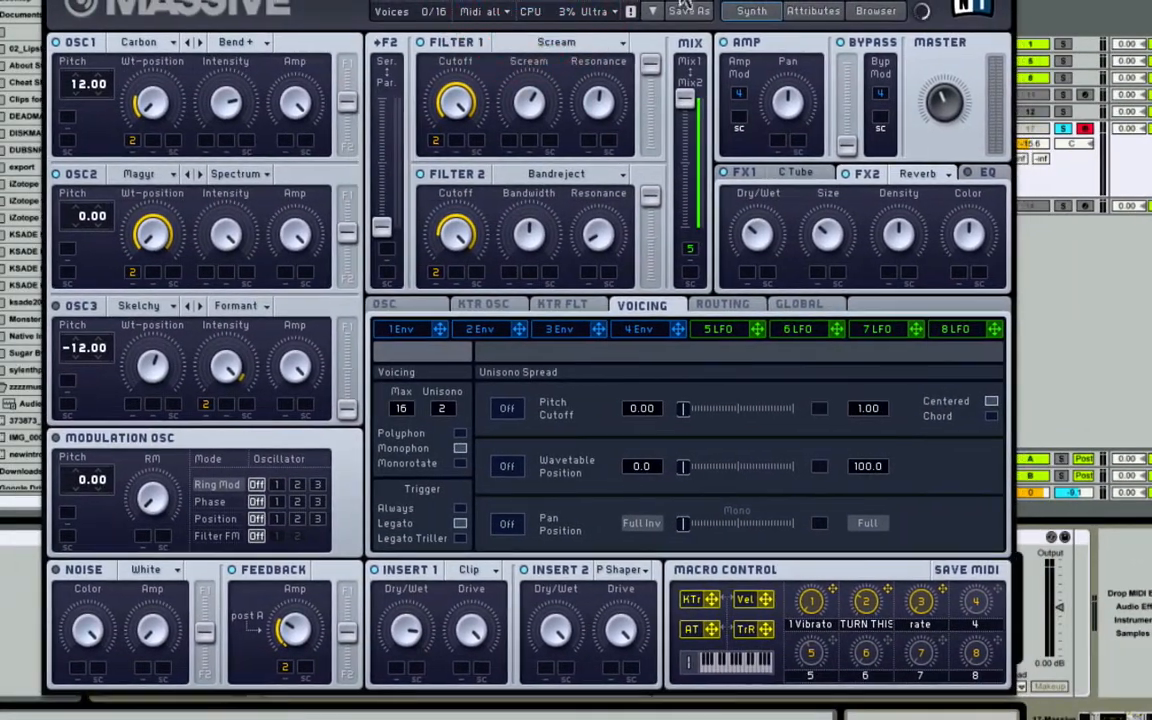
{"action": "left_click", "coordinate": [894, 13]}
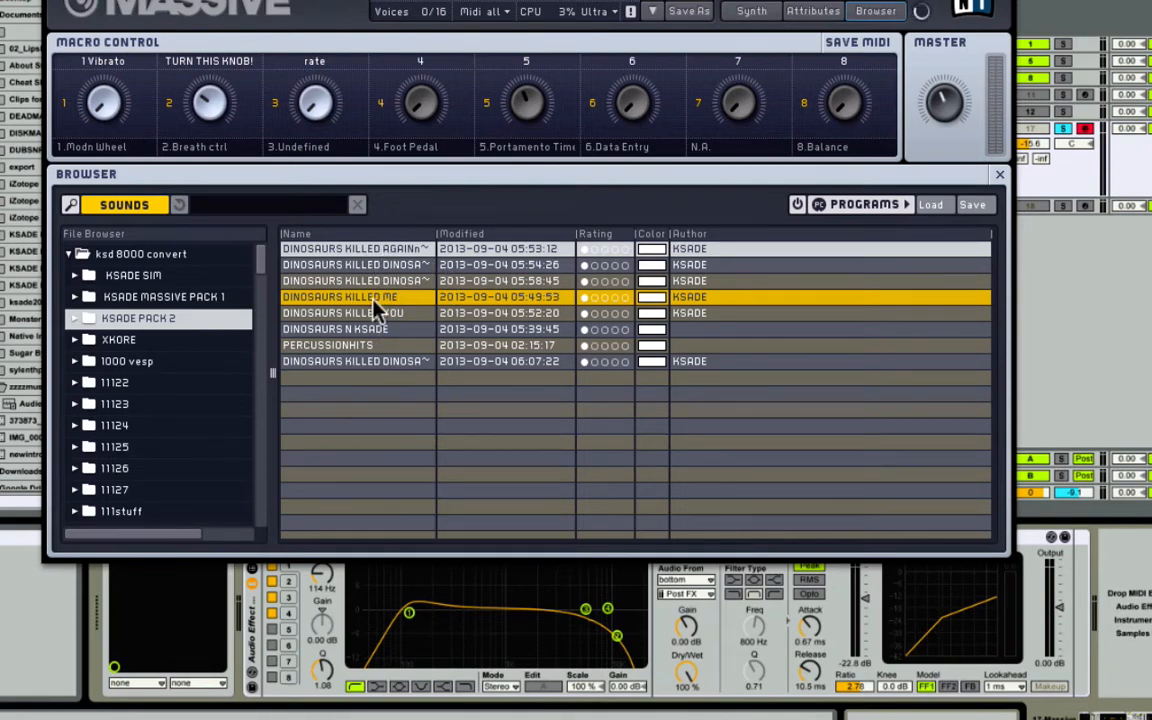
{"action": "left_click", "coordinate": [388, 250]}
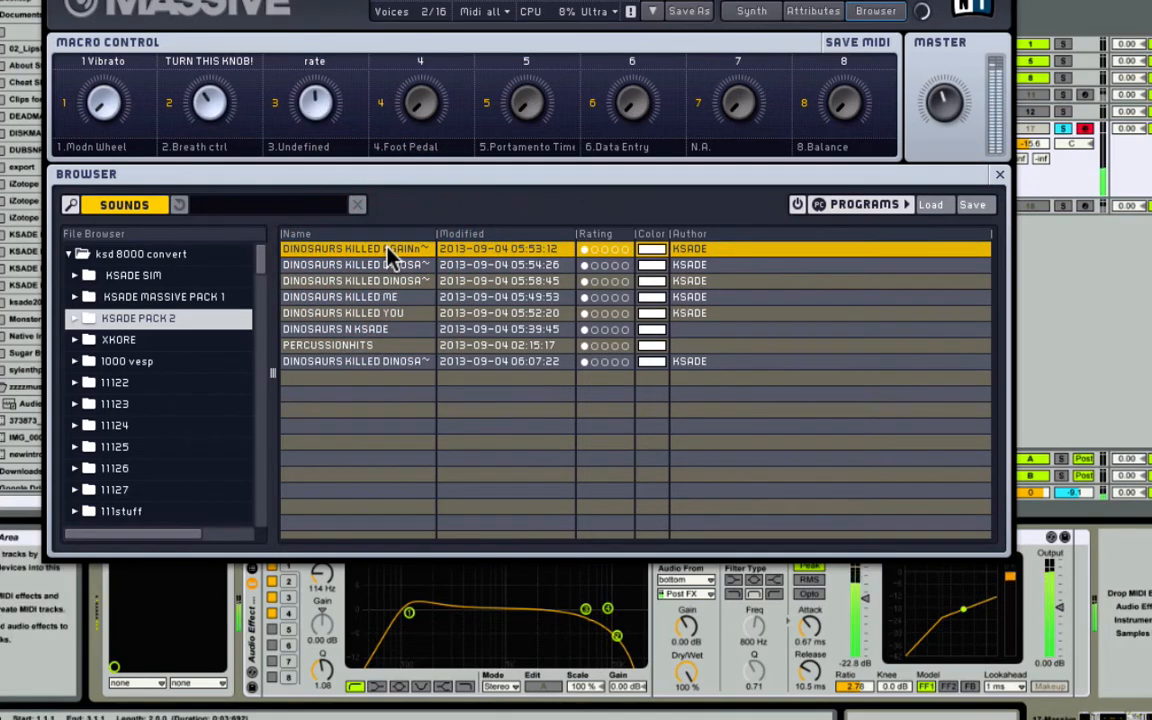
- Step through the following presets in KSADE PACK 2 down to the last DINOSAURS KILLED DINOSA~ preset in the list
{"action": "left_click", "coordinate": [652, 12]}
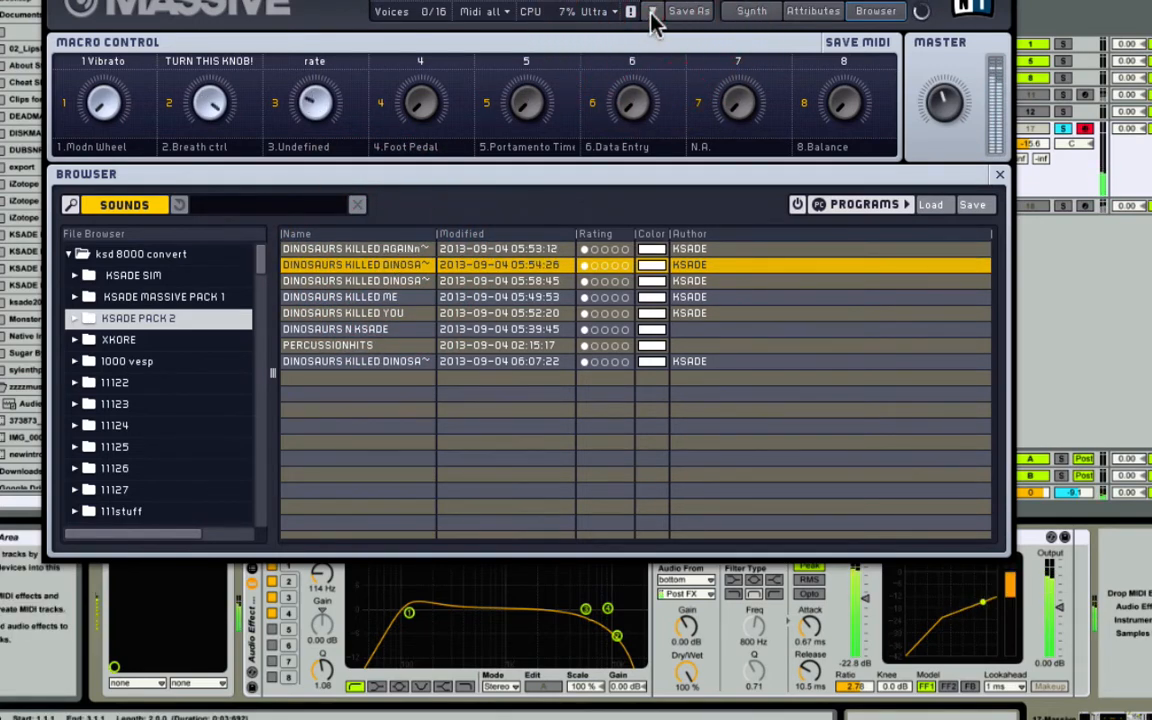
{"action": "left_click", "coordinate": [652, 12]}
{"action": "left_click", "coordinate": [652, 12]}
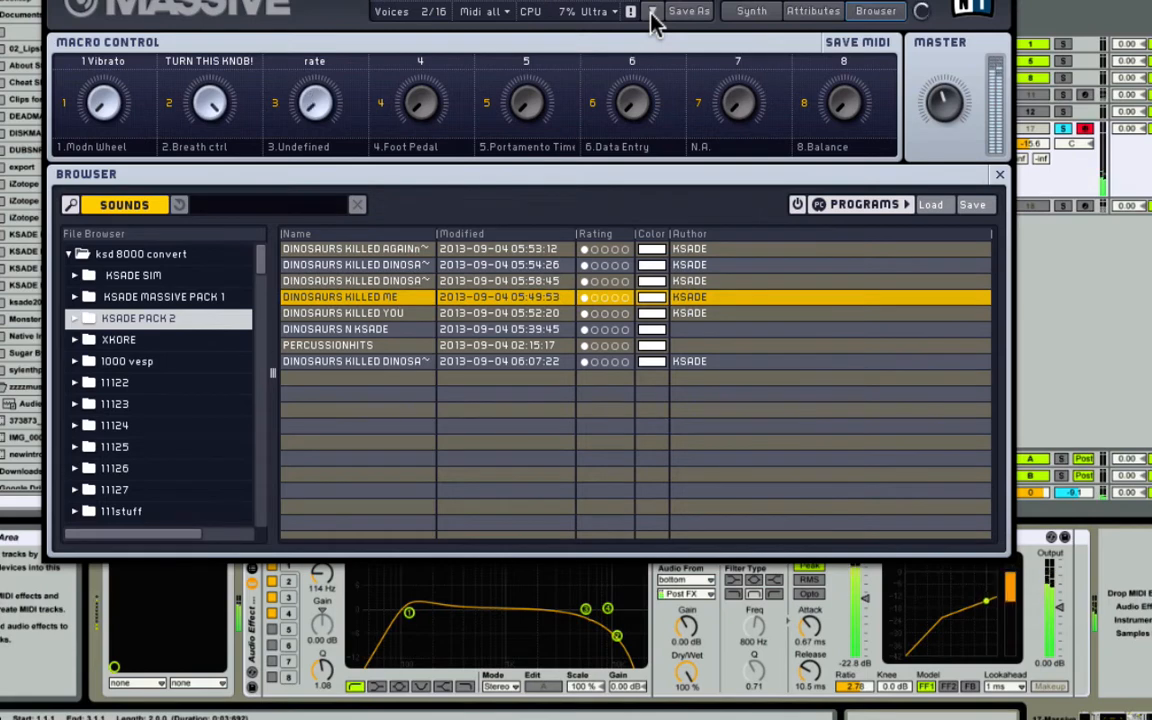
{"action": "left_click", "coordinate": [652, 12]}
{"action": "left_click", "coordinate": [652, 12]}
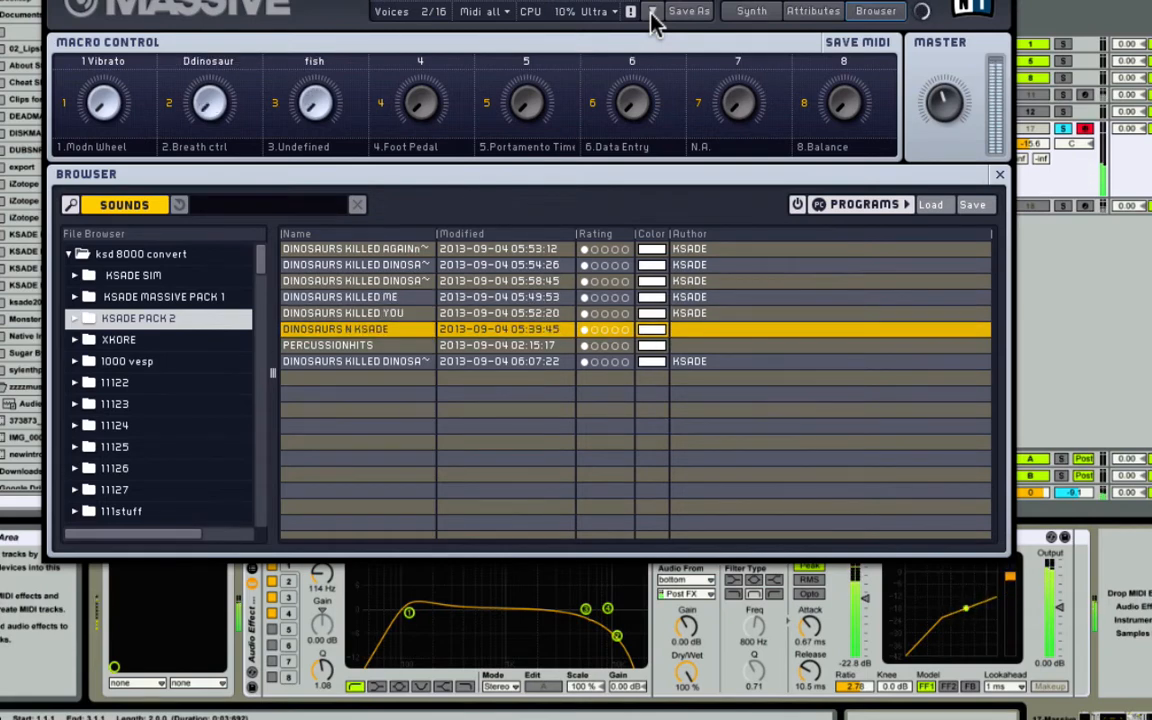
{"action": "left_click", "coordinate": [652, 12]}
{"action": "left_click", "coordinate": [652, 12]}
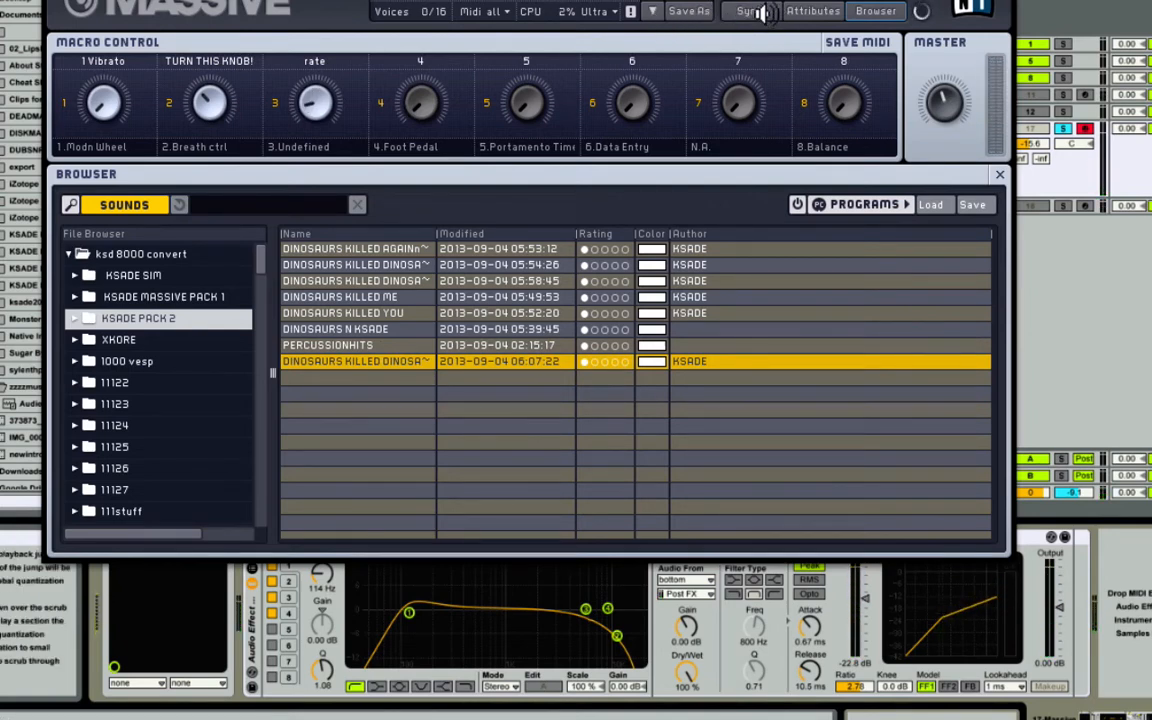
- Return to Massive's synth view, reposition the editor window and show the OSC settings page
{"action": "left_click", "coordinate": [748, 14]}
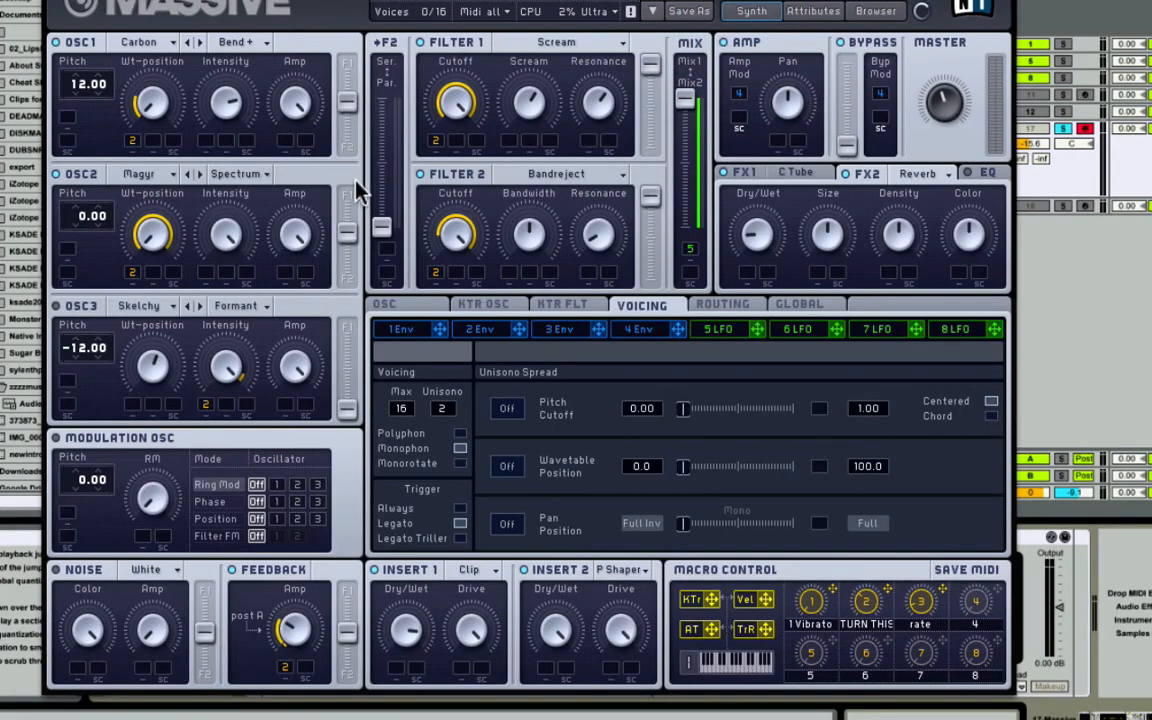
{"action": "key", "text": "space"}
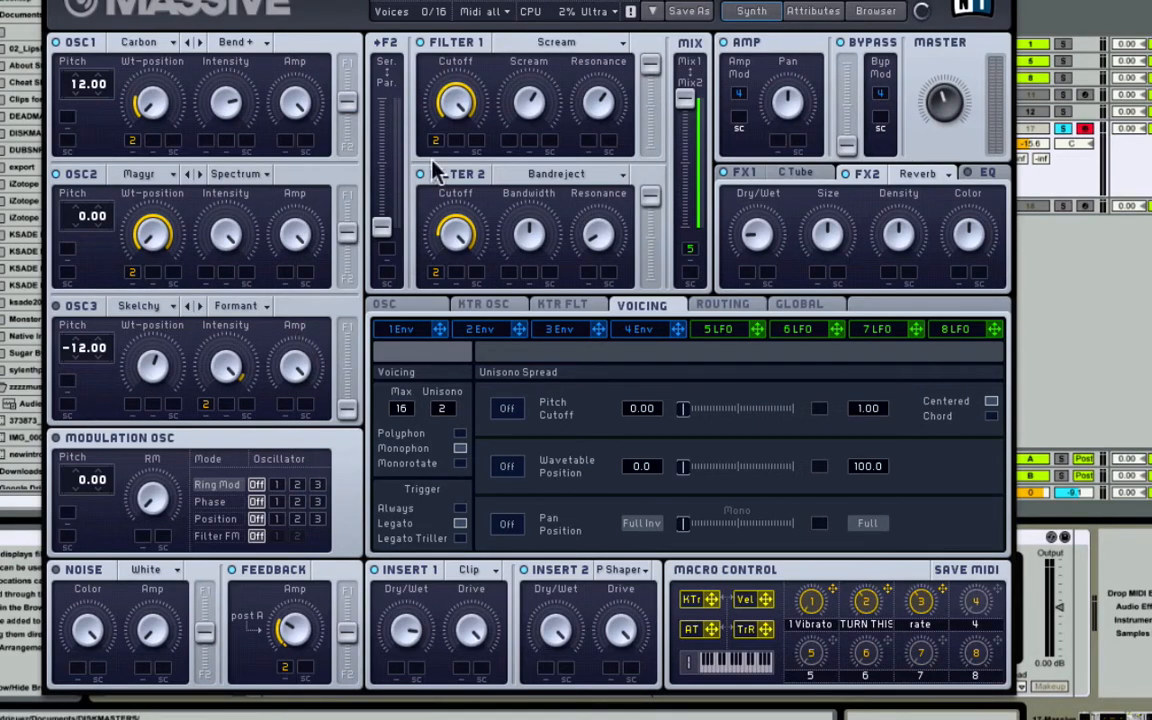
{"action": "mouse_move", "coordinate": [194, 1]}
{"action": "left_mouse_down"}
{"action": "mouse_move", "coordinate": [166, 0]}
{"action": "mouse_move", "coordinate": [184, 0]}
{"action": "left_mouse_up"}
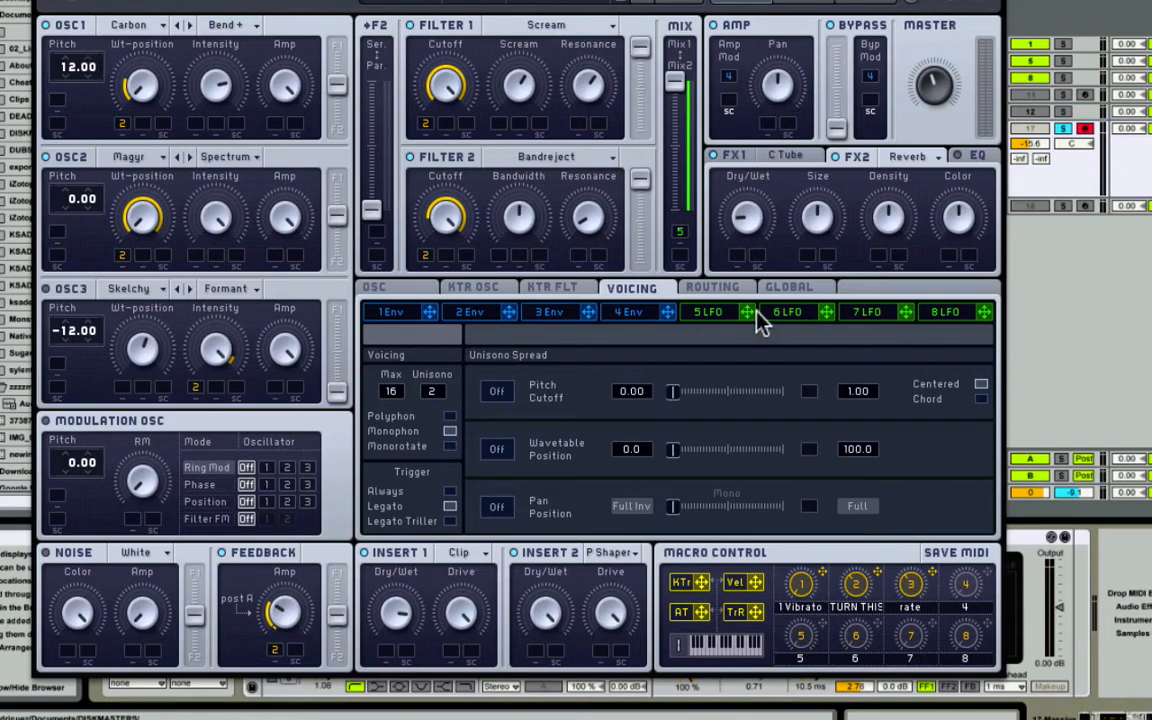
{"action": "left_click", "coordinate": [625, 289]}
{"action": "left_click", "coordinate": [378, 287]}
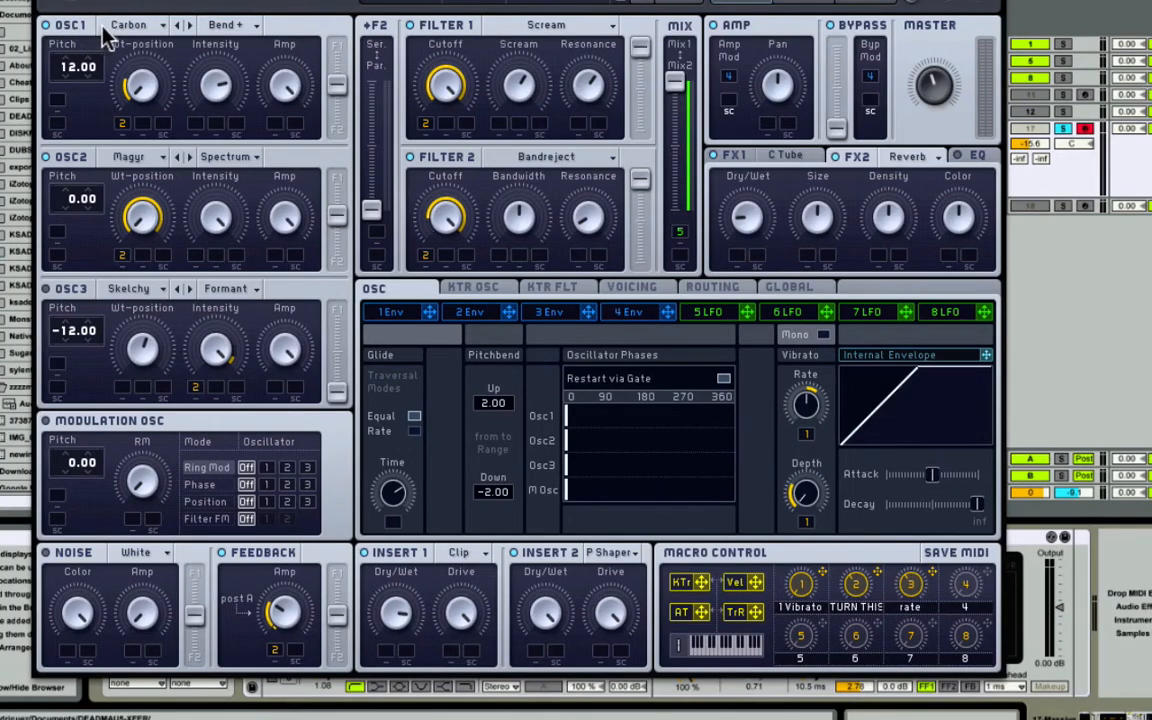
- Look through OSC1's wavetable choices and its wavetable mode choices without changing them
{"action": "left_click", "coordinate": [127, 26]}
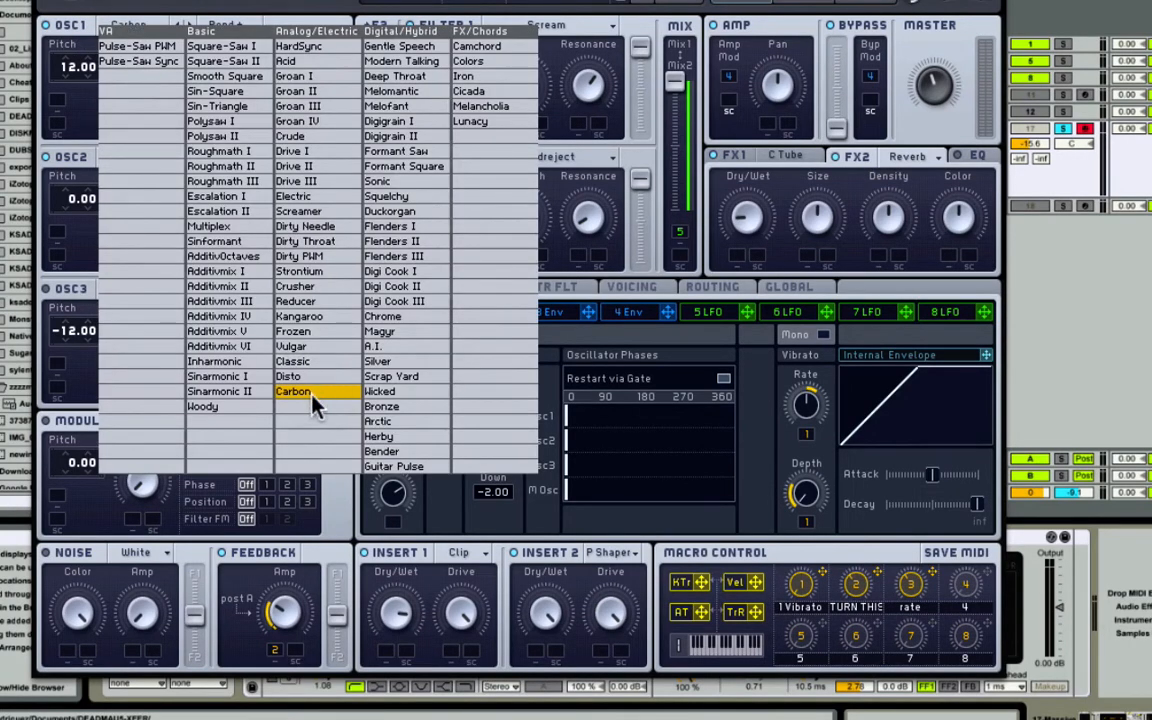
{"action": "left_click", "coordinate": [168, 14]}
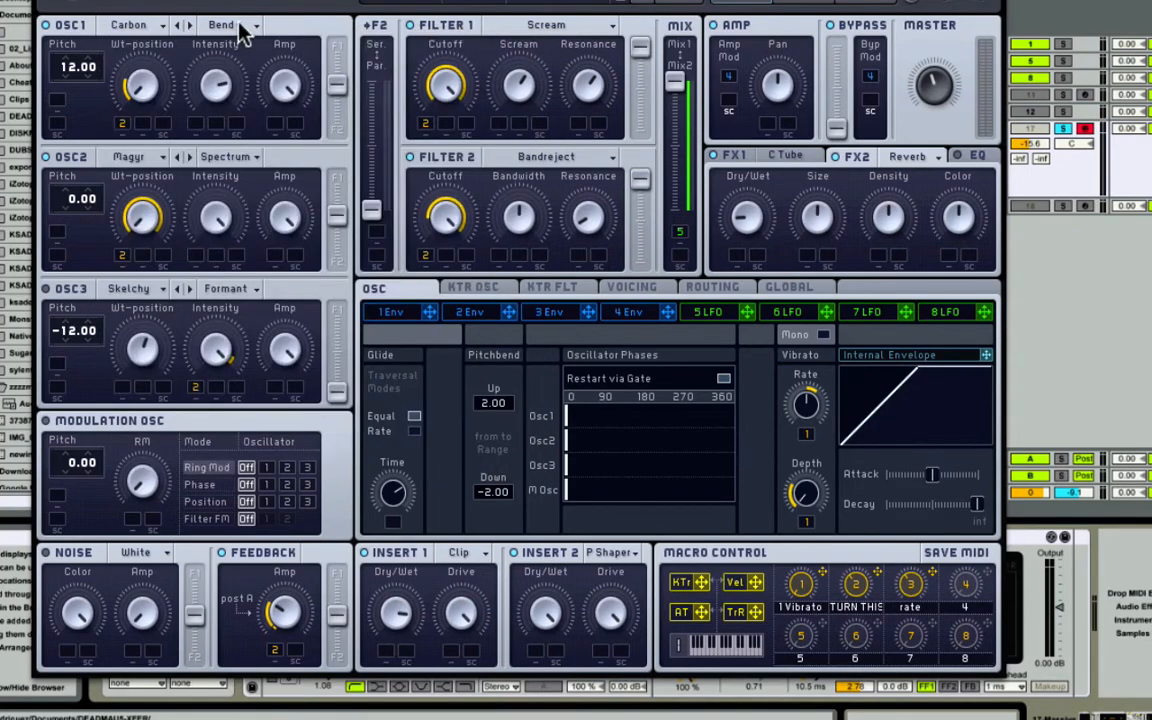
{"action": "left_click", "coordinate": [243, 28]}
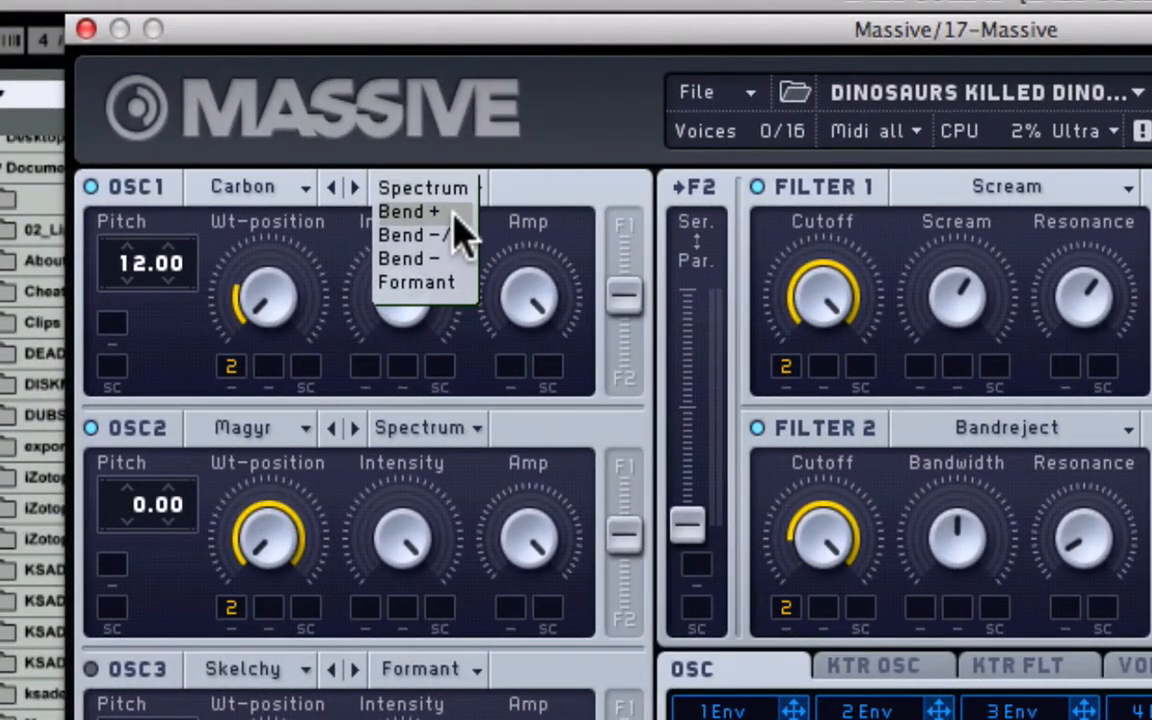
{"action": "left_click", "coordinate": [528, 155]}
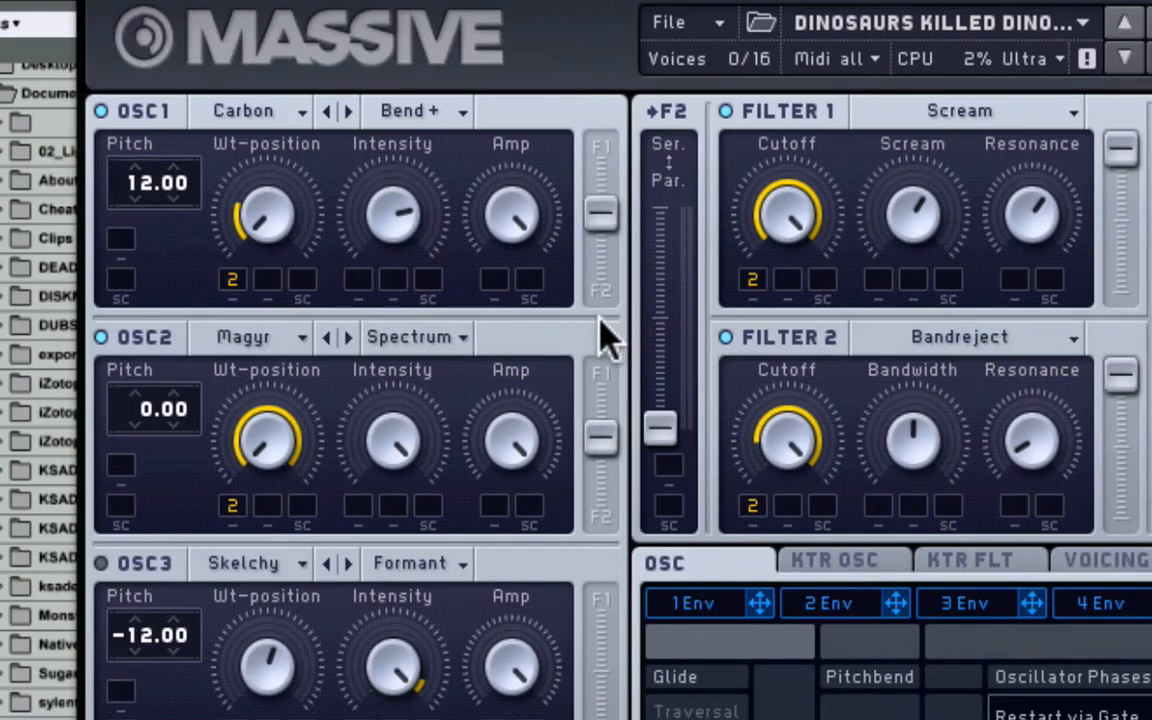
- Check which wavetable OSC2 uses and look through its wavetable mode choices
{"action": "left_click", "coordinate": [250, 337]}
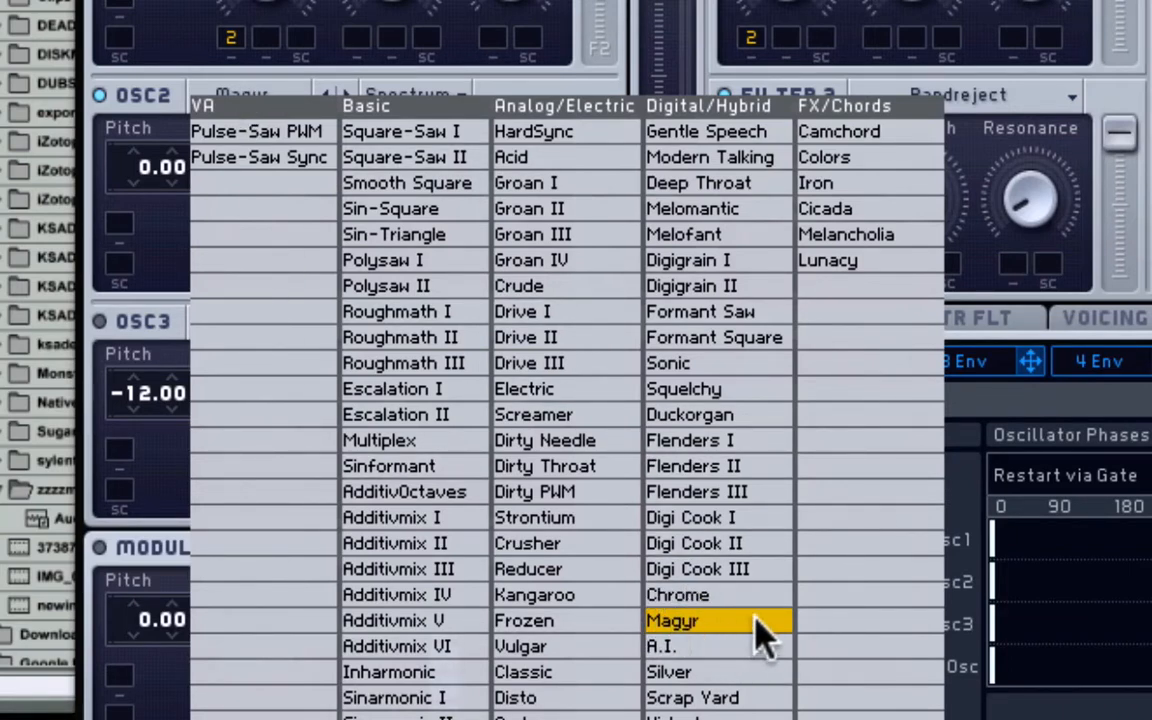
{"action": "left_click", "coordinate": [130, 240]}
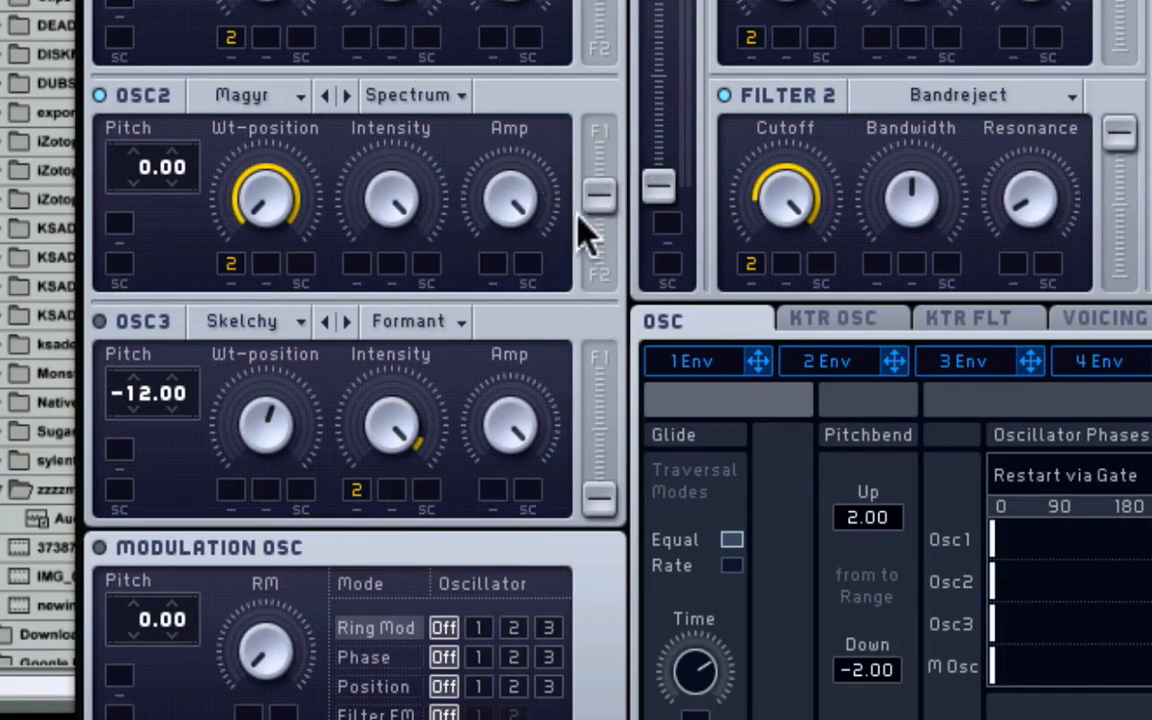
{"action": "left_click", "coordinate": [437, 104]}
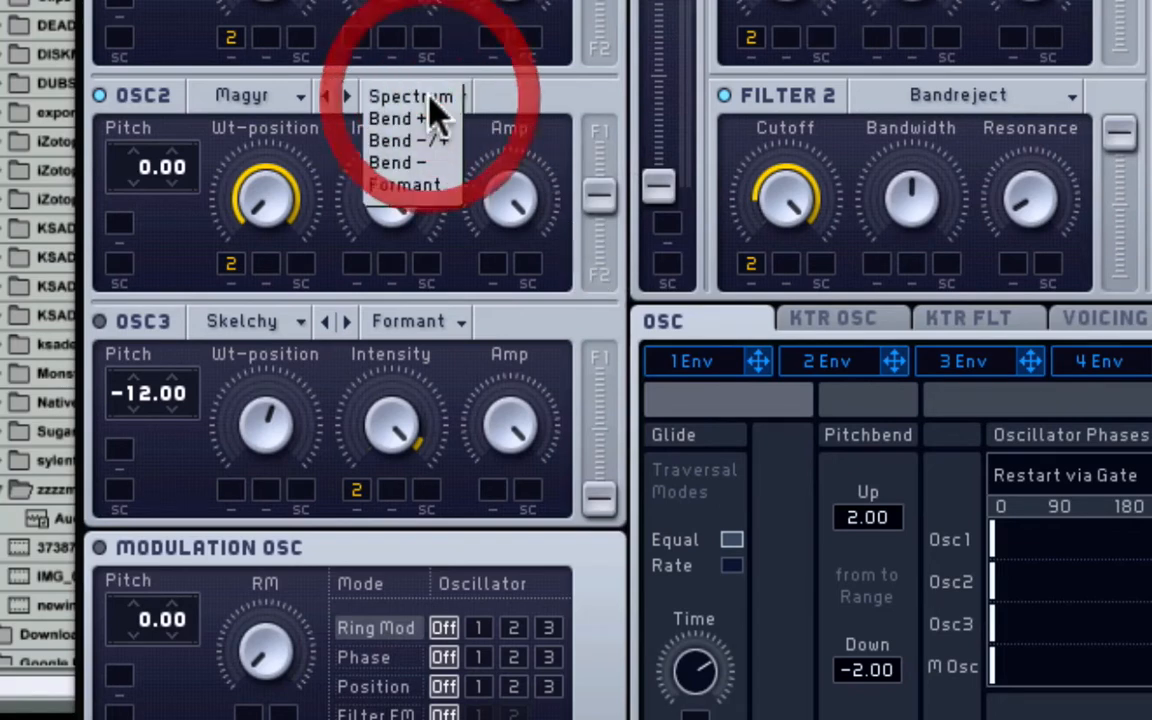
{"action": "left_click", "coordinate": [437, 108]}
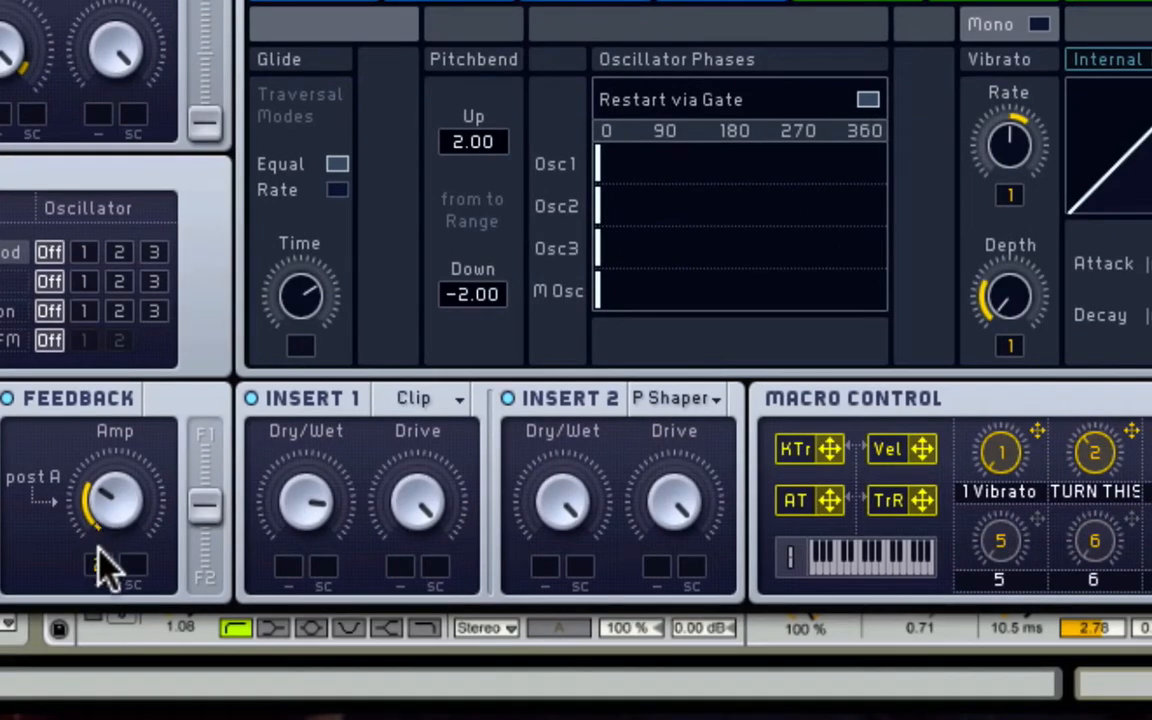
- Examine the feedback amp's macro assignment and the filter types available for Filter 1
{"action": "left_click_drag", "start_coordinate": [100, 568], "coordinate": [116, 489]}
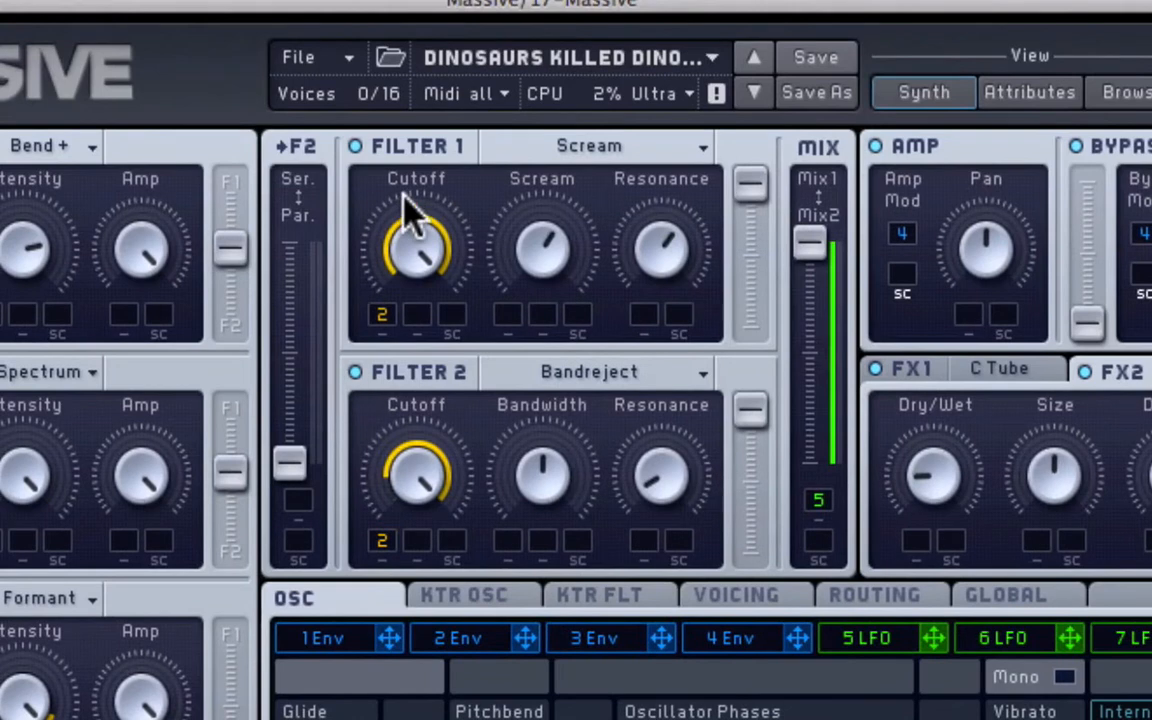
{"action": "left_click", "coordinate": [600, 150]}
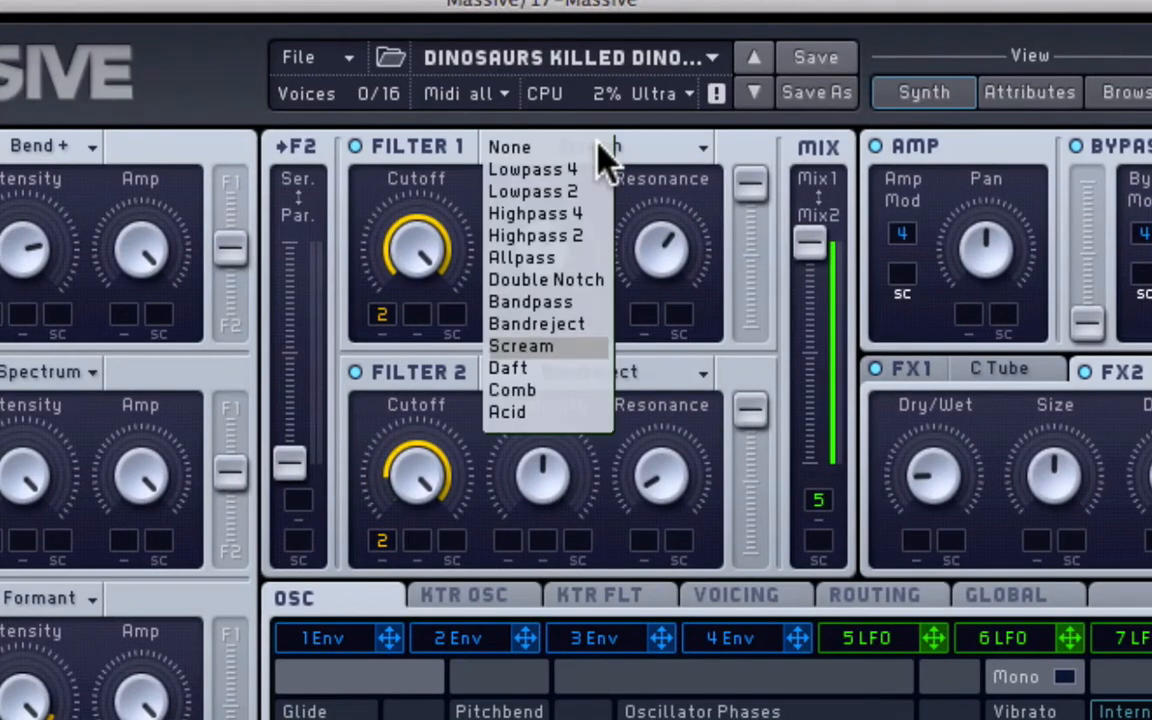
{"action": "left_click", "coordinate": [440, 160]}
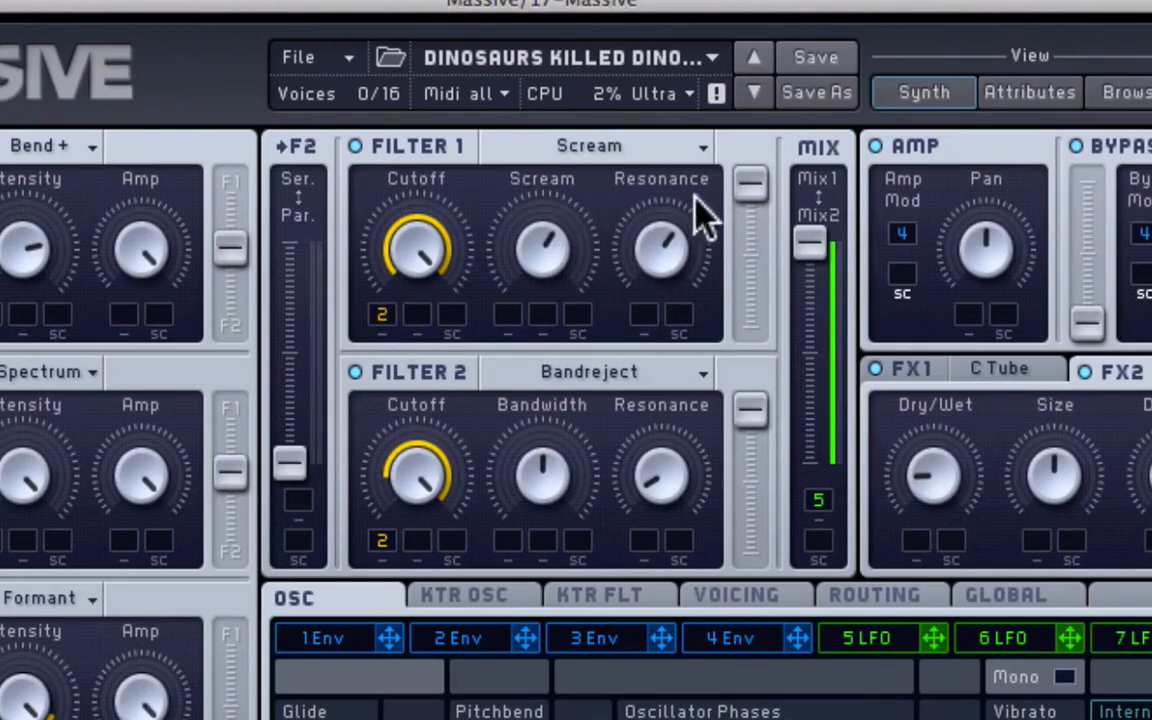
- Examine the filter output and routing faders, and show the settings of 5 LFO, which modulates the filter mix
{"action": "left_click_drag", "start_coordinate": [751, 190], "coordinate": [680, 205]}
{"action": "left_click_drag", "start_coordinate": [291, 462], "coordinate": [300, 598]}
{"action": "left_click_drag", "start_coordinate": [933, 638], "coordinate": [827, 500]}
{"action": "mouse_move", "coordinate": [817, 500]}
{"action": "left_mouse_down"}
{"action": "mouse_move", "coordinate": [838, 462]}
{"action": "mouse_move", "coordinate": [832, 500]}
{"action": "left_mouse_up"}
{"action": "left_click", "coordinate": [881, 632]}
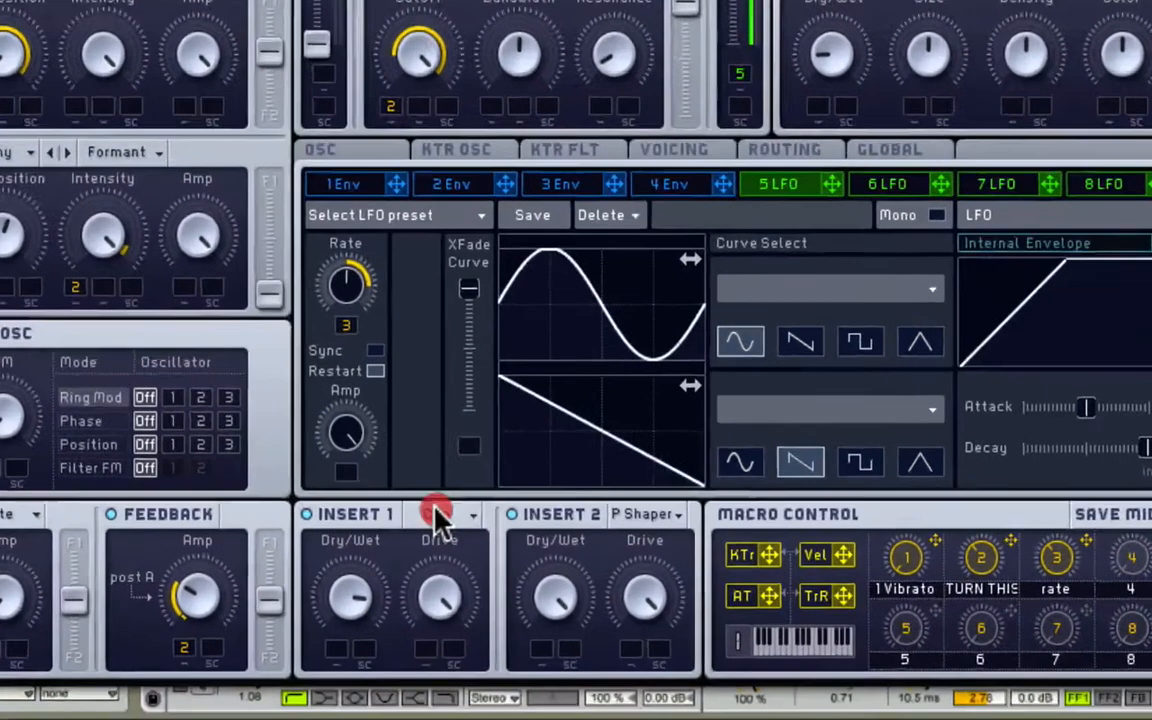
- Check the effect types offered for Insert 1 and Insert 2, and show the FX2 reverb settings
{"action": "left_click", "coordinate": [480, 580]}
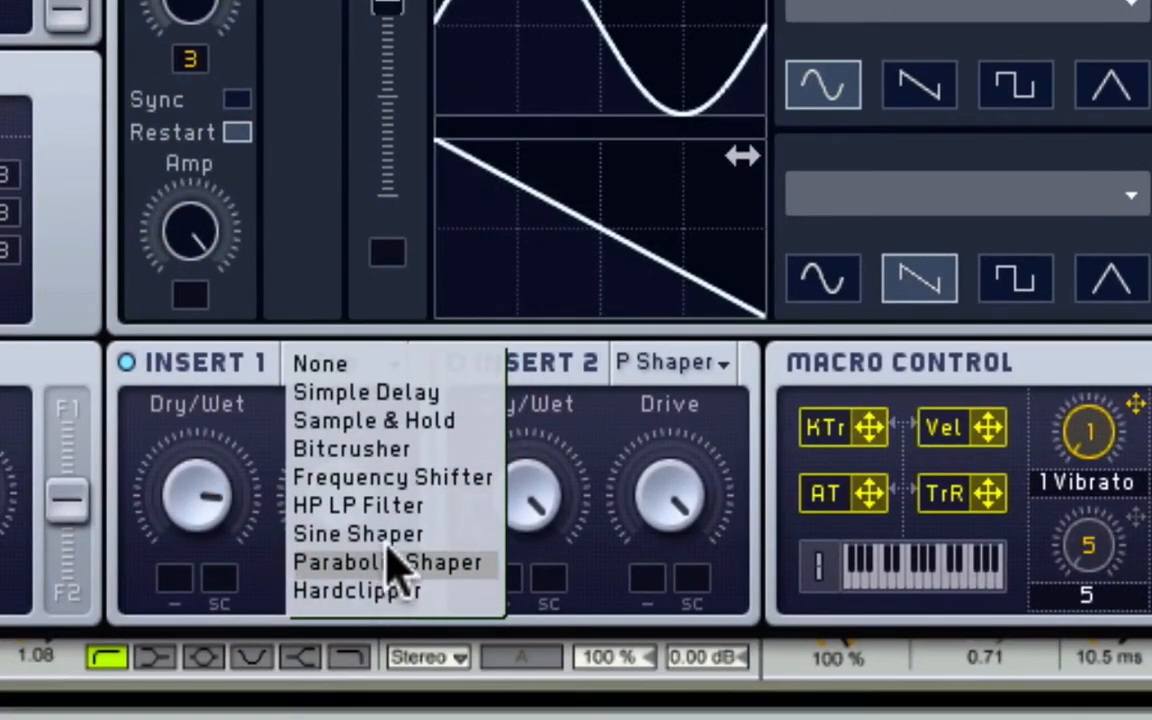
{"action": "left_click", "coordinate": [235, 378]}
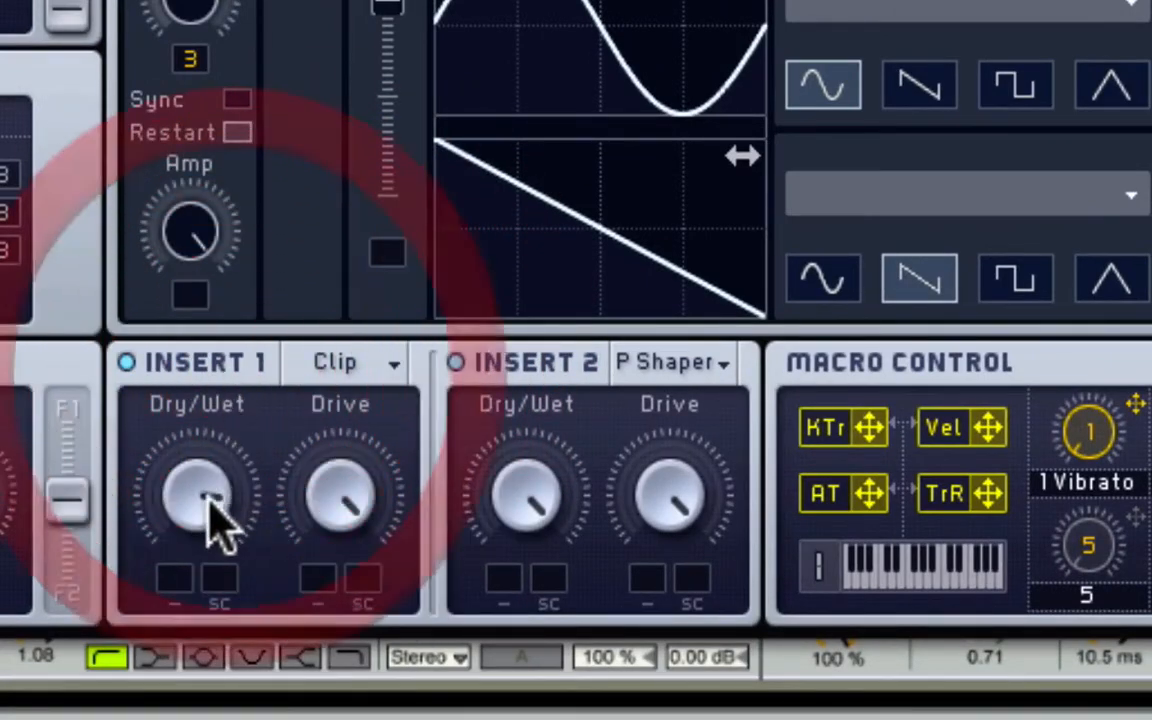
{"action": "left_click_drag", "start_coordinate": [208, 500], "coordinate": [239, 514]}
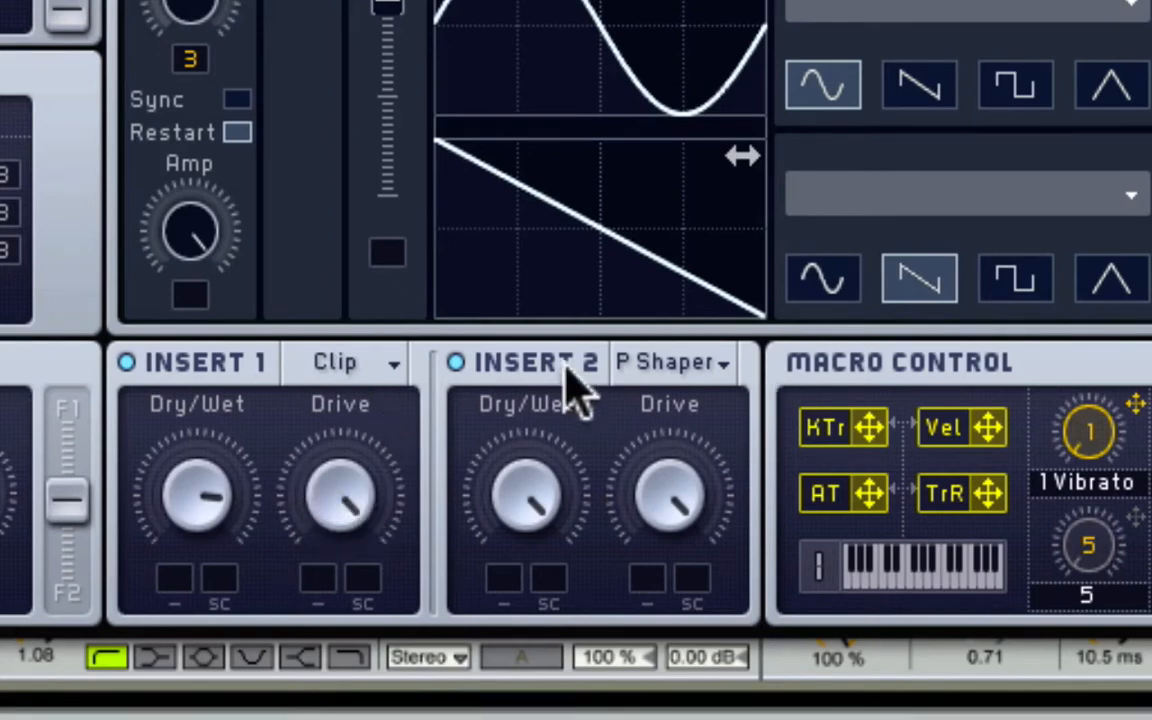
{"action": "left_click", "coordinate": [677, 376]}
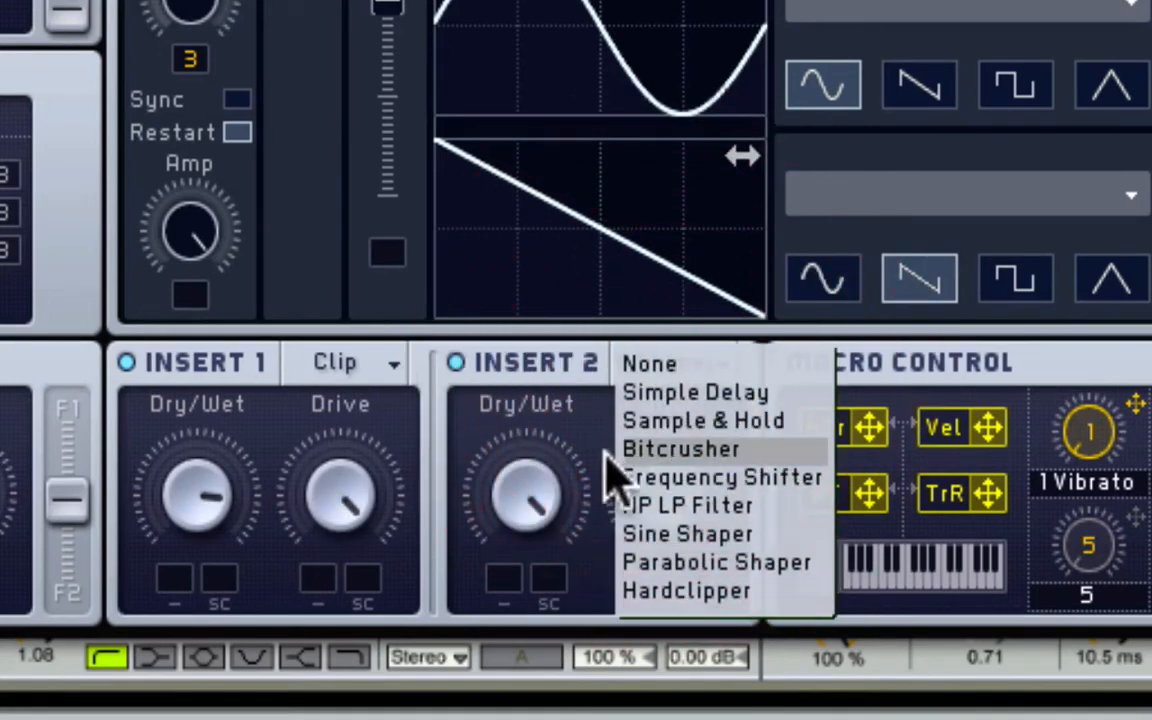
{"action": "left_click", "coordinate": [557, 432]}
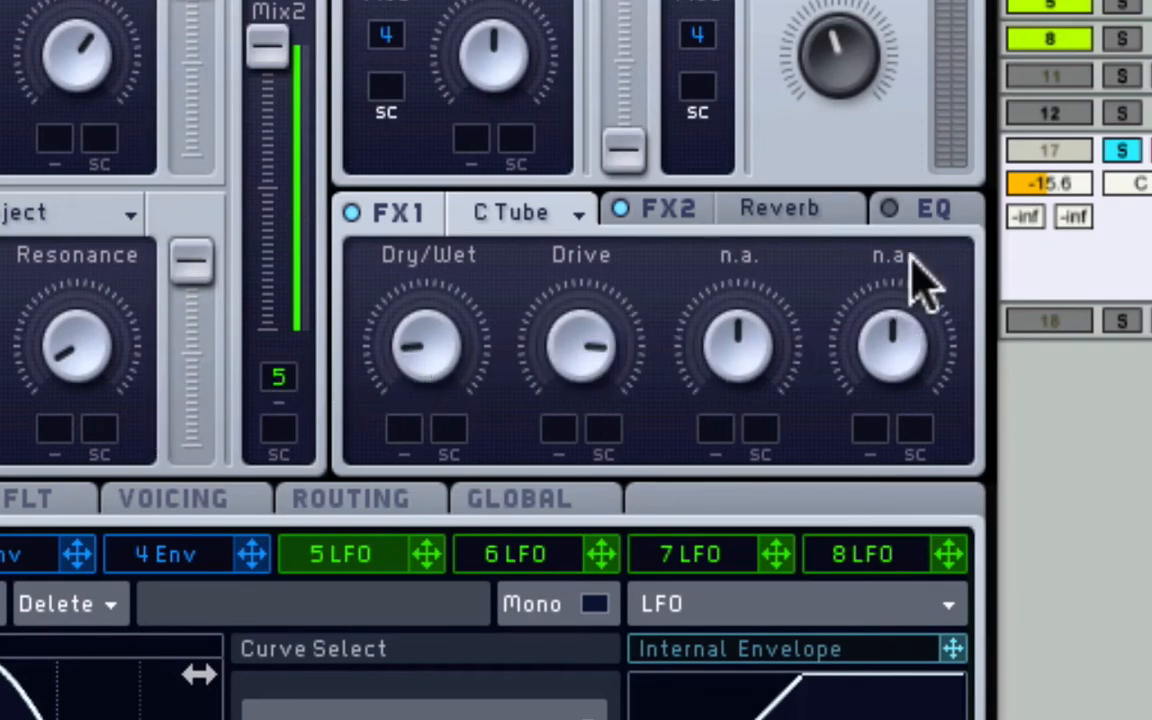
{"action": "left_click", "coordinate": [806, 210]}
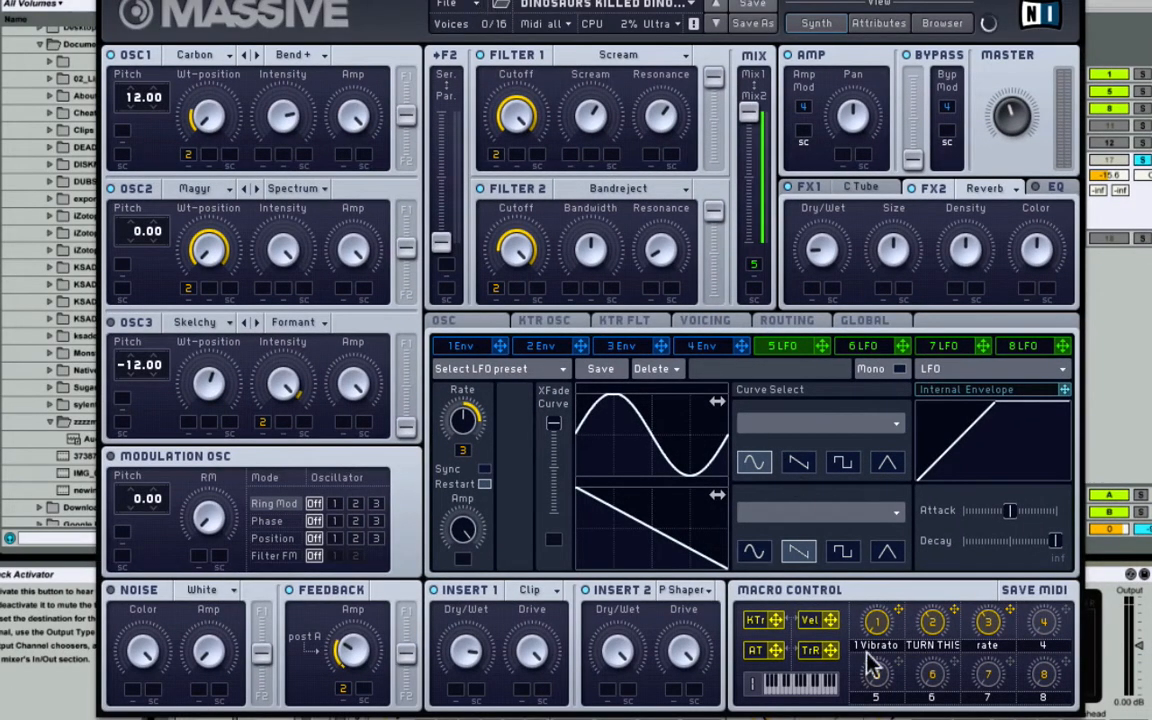
- Turn up the TURN THIS KNOB! macro and adjust the rate macro in the Macro Control section
{"action": "left_click_drag", "start_coordinate": [932, 620], "coordinate": [932, 382]}
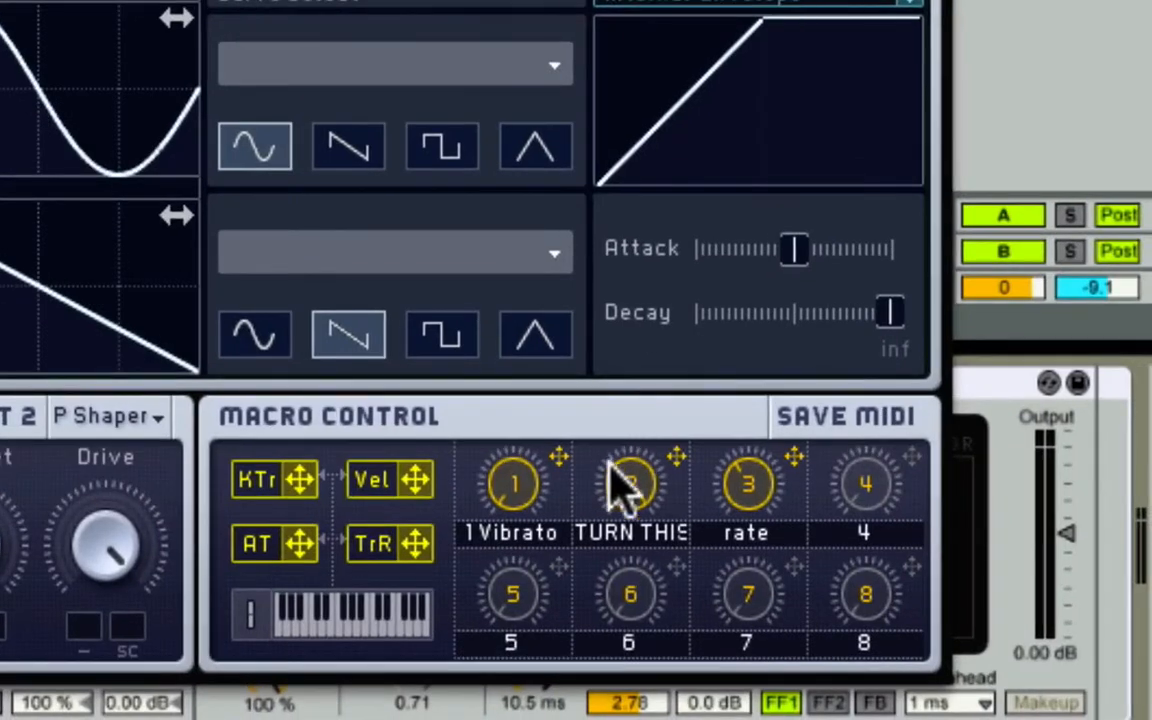
{"action": "left_click_drag", "start_coordinate": [923, 612], "coordinate": [921, 569]}
{"action": "left_click_drag", "start_coordinate": [748, 475], "coordinate": [748, 712]}
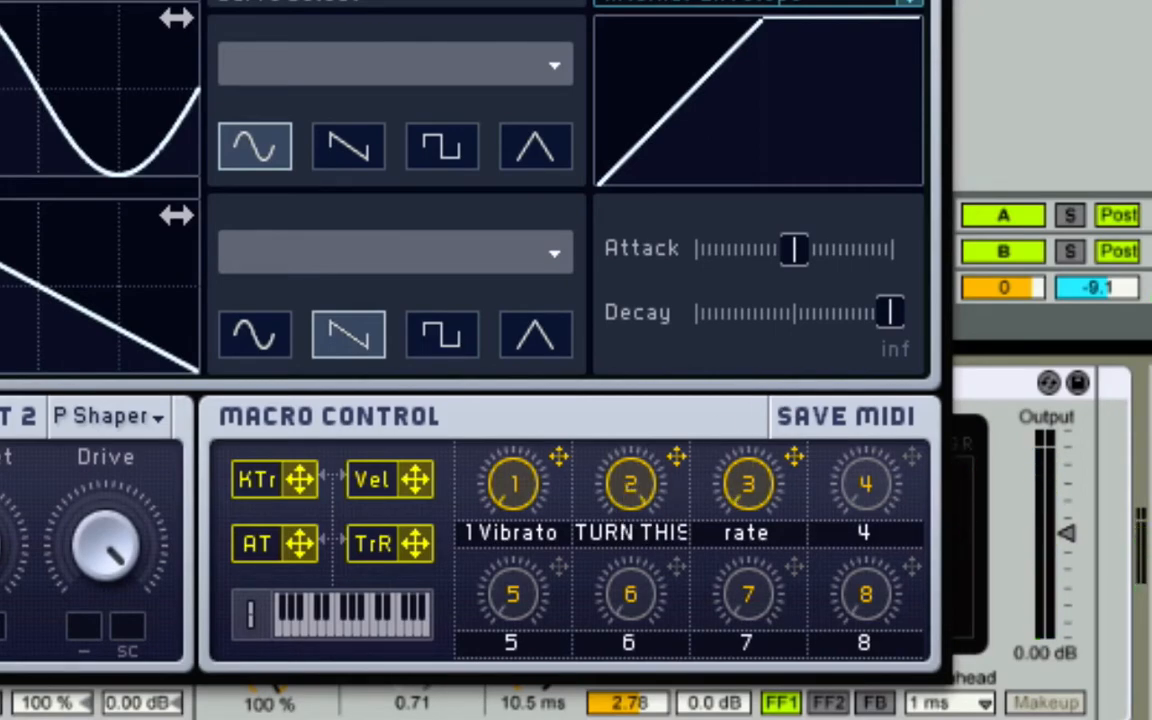
- Nudge the rate macro in Massive to bring up its automation lane on the 17 Massive track
{"action": "left_click_drag", "start_coordinate": [600, 0], "coordinate": [557, 0]}
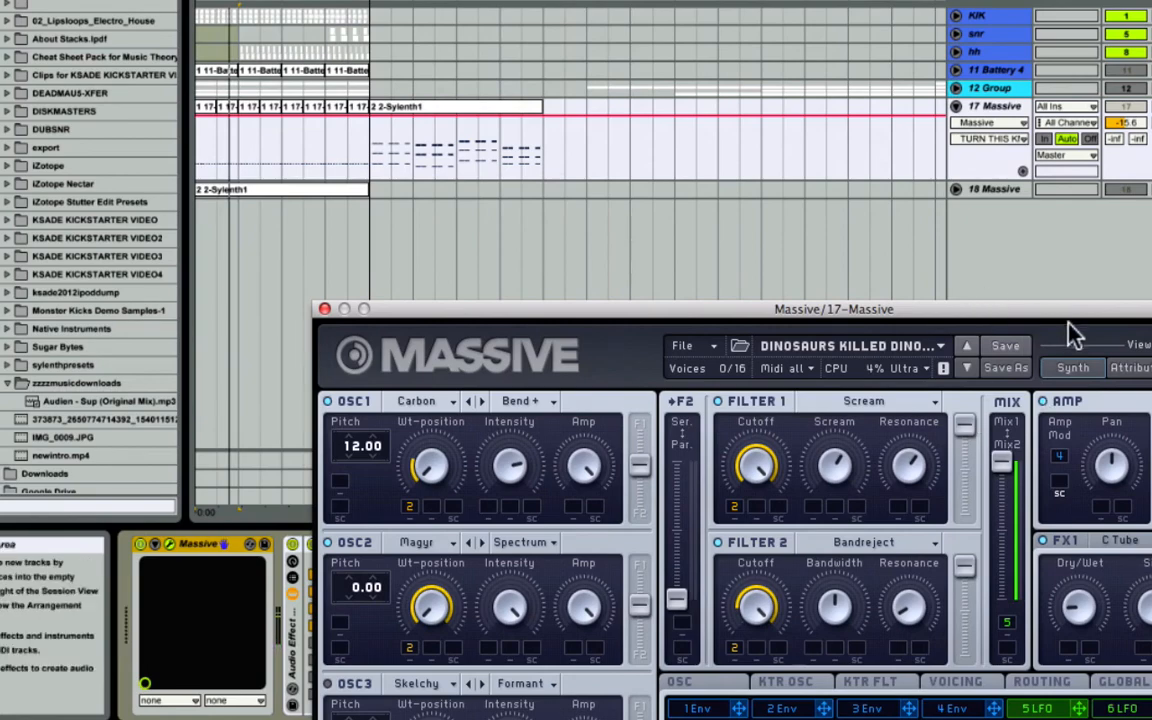
{"action": "left_click_drag", "start_coordinate": [1070, 315], "coordinate": [841, 6]}
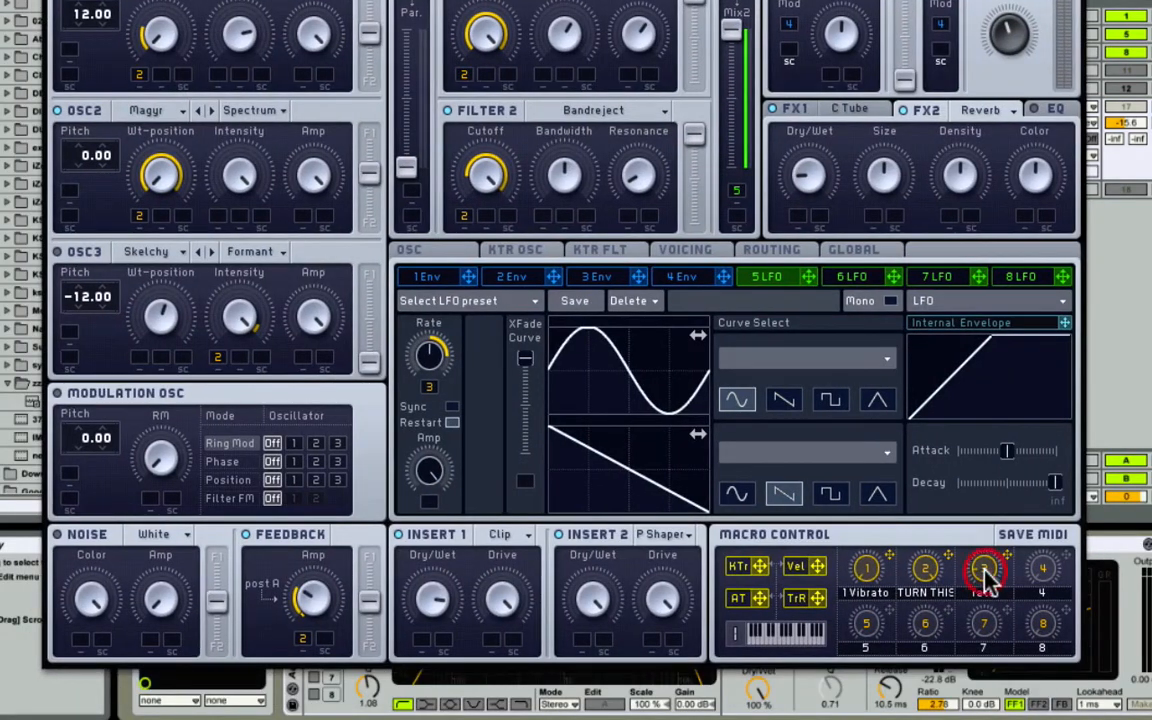
{"action": "left_click_drag", "start_coordinate": [984, 570], "coordinate": [984, 568]}
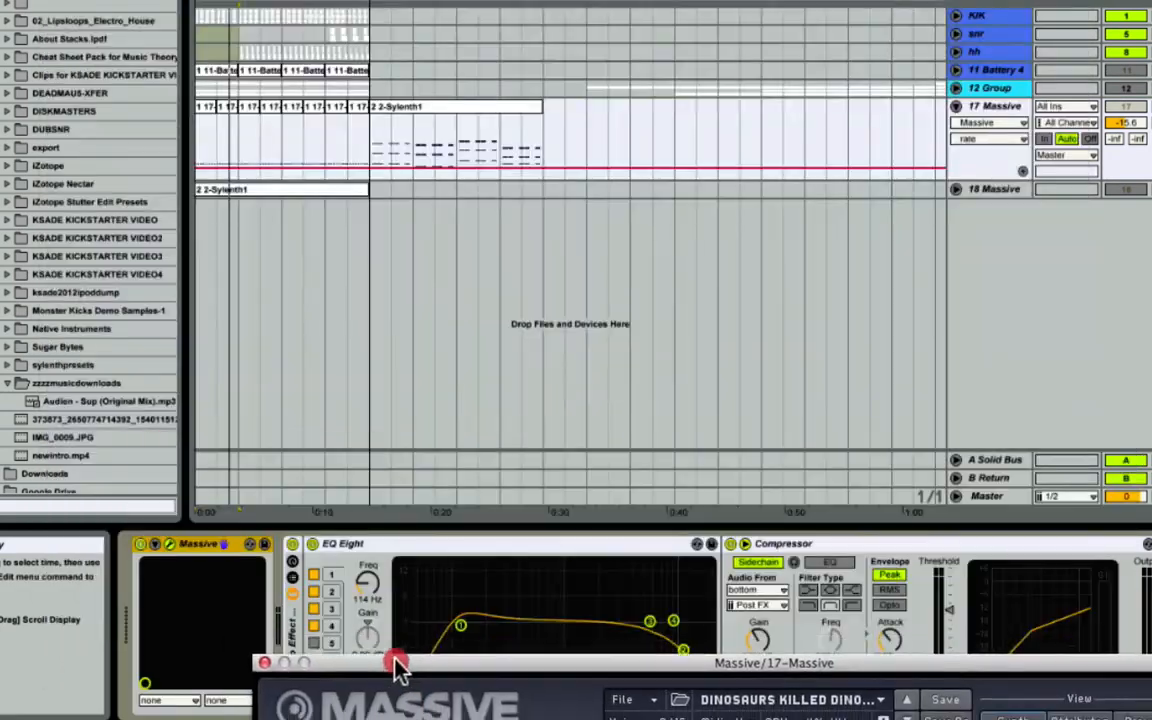
- Uncover the arrangement and check which Massive parameters the 17 Massive track offers for automation
{"action": "left_click_drag", "start_coordinate": [399, 663], "coordinate": [485, 610]}
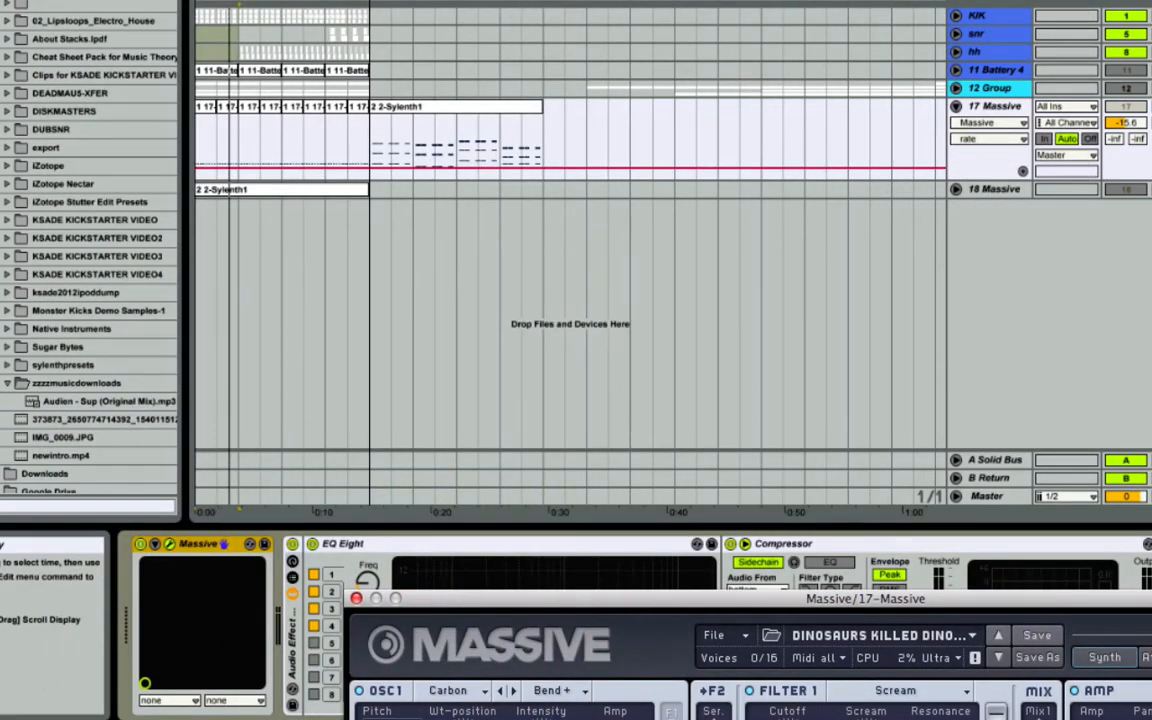
{"action": "left_click_drag", "start_coordinate": [495, 2], "coordinate": [495, 260]}
{"action": "scroll", "coordinate": [391, 168], "scroll_direction": "left", "scroll_amount": 15}
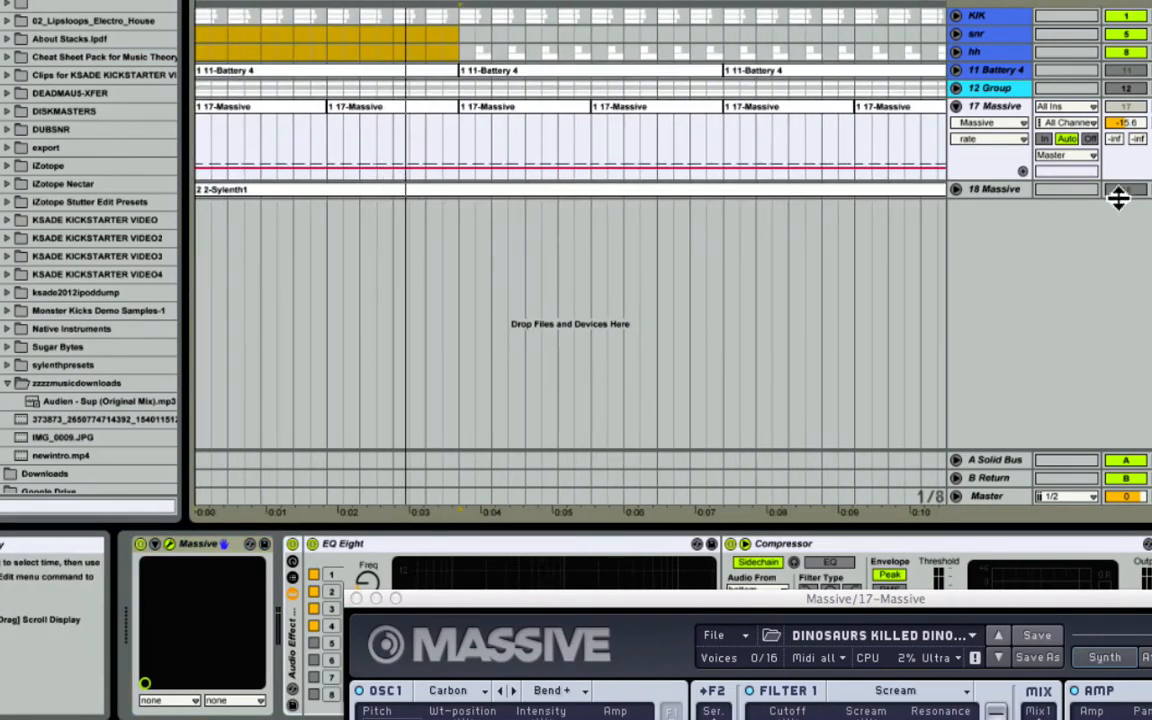
{"action": "left_click", "coordinate": [1020, 138]}
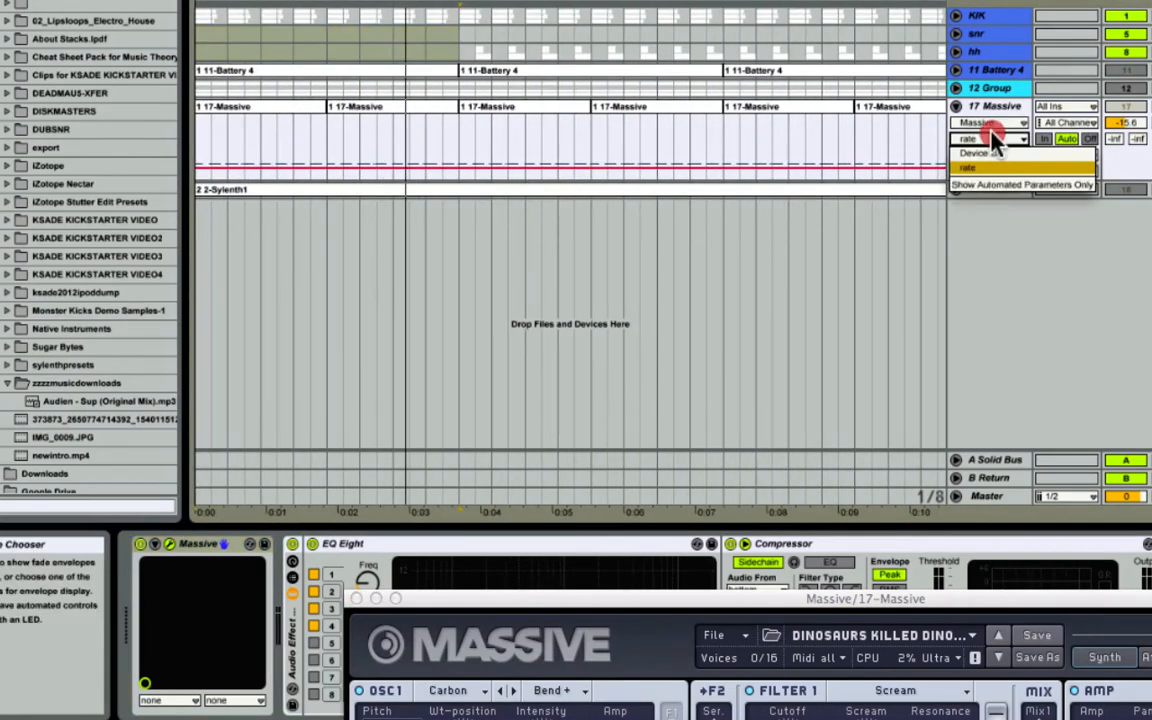
{"action": "left_click", "coordinate": [876, 248]}
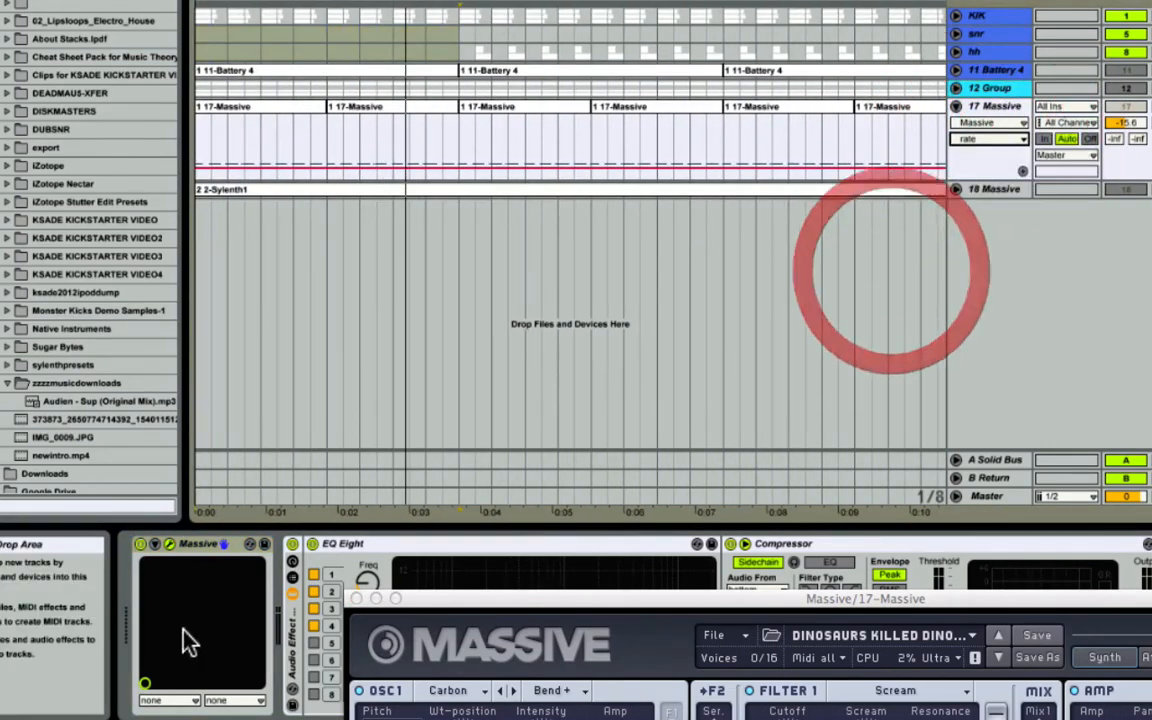
- Unfold the Massive device's parameter area and add the rate macro to it in Configure mode
{"action": "left_click", "coordinate": [153, 545]}
{"action": "left_click", "coordinate": [298, 545]}
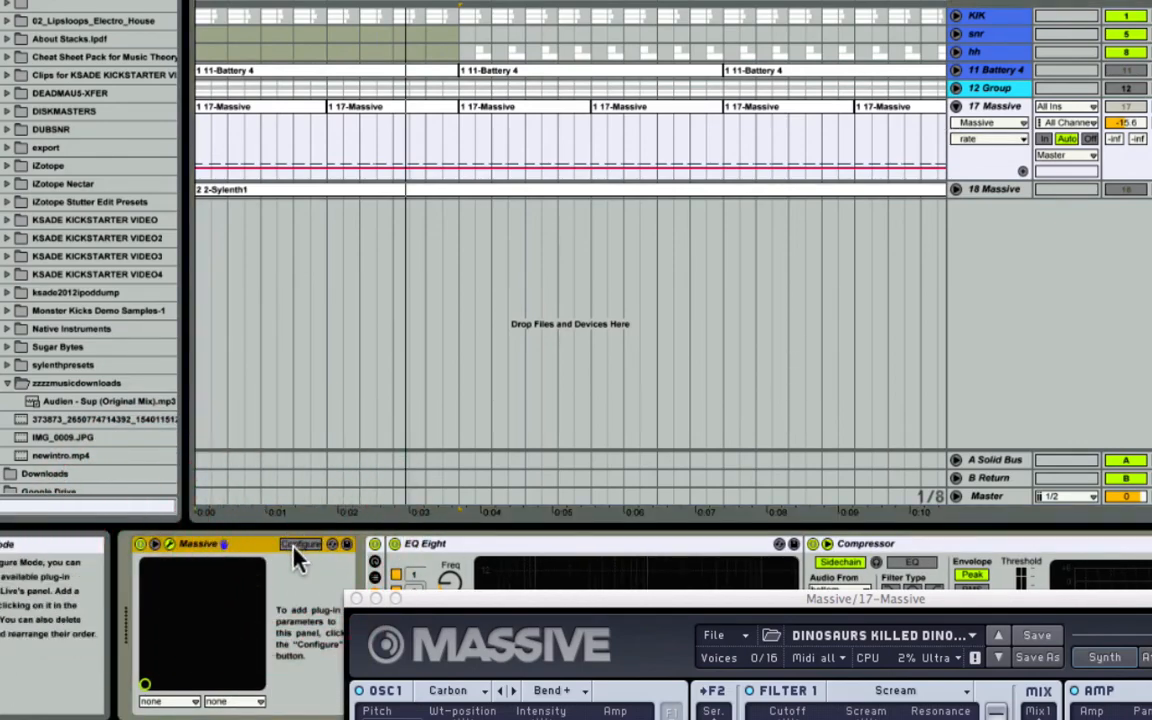
{"action": "left_click", "coordinate": [295, 546]}
{"action": "left_click", "coordinate": [515, 600]}
{"action": "left_click", "coordinate": [270, 116]}
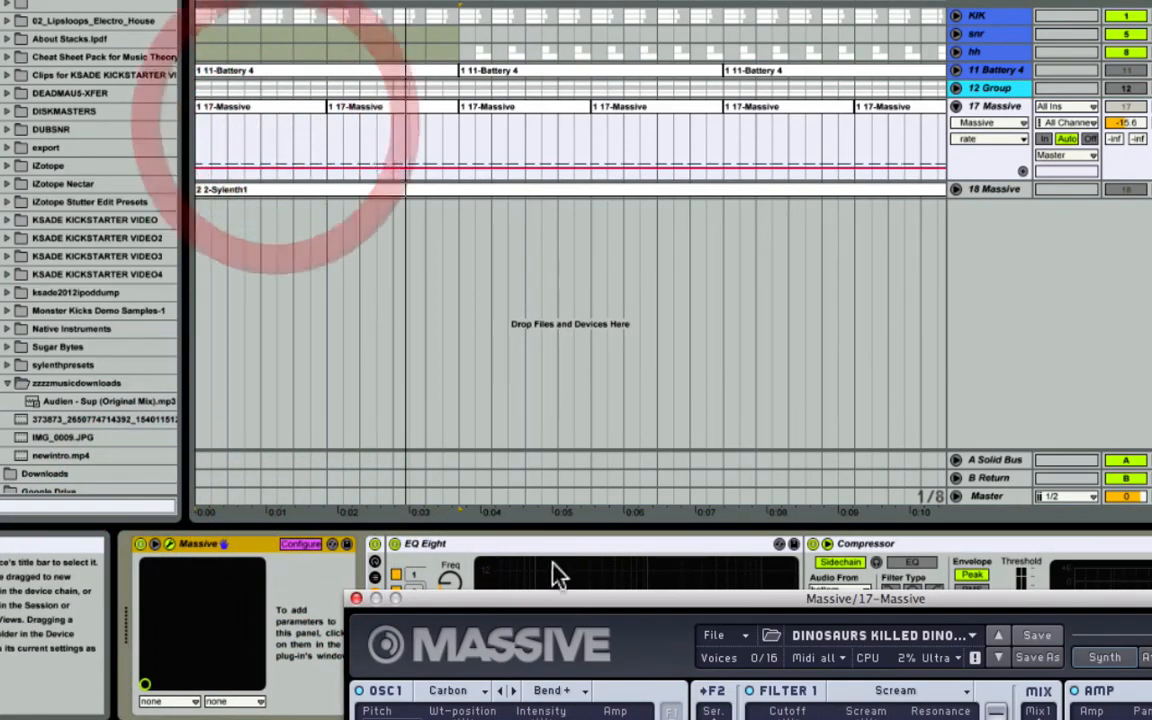
{"action": "left_click_drag", "start_coordinate": [571, 600], "coordinate": [374, 0]}
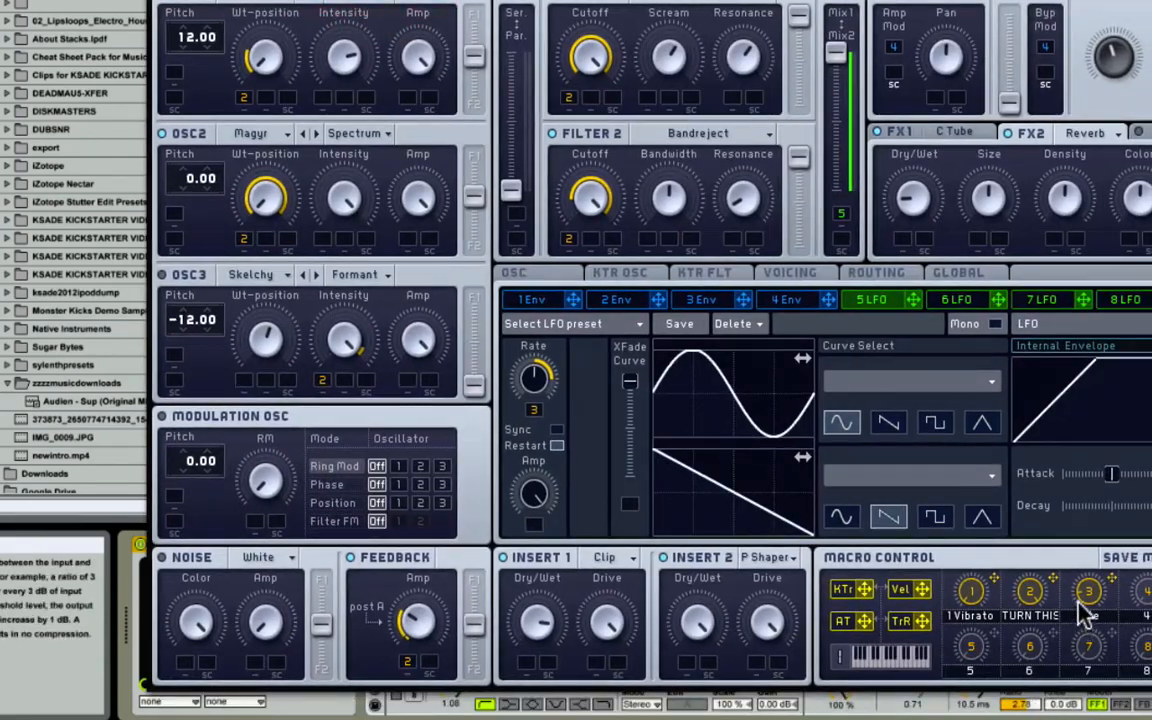
{"action": "left_click", "coordinate": [1080, 597]}
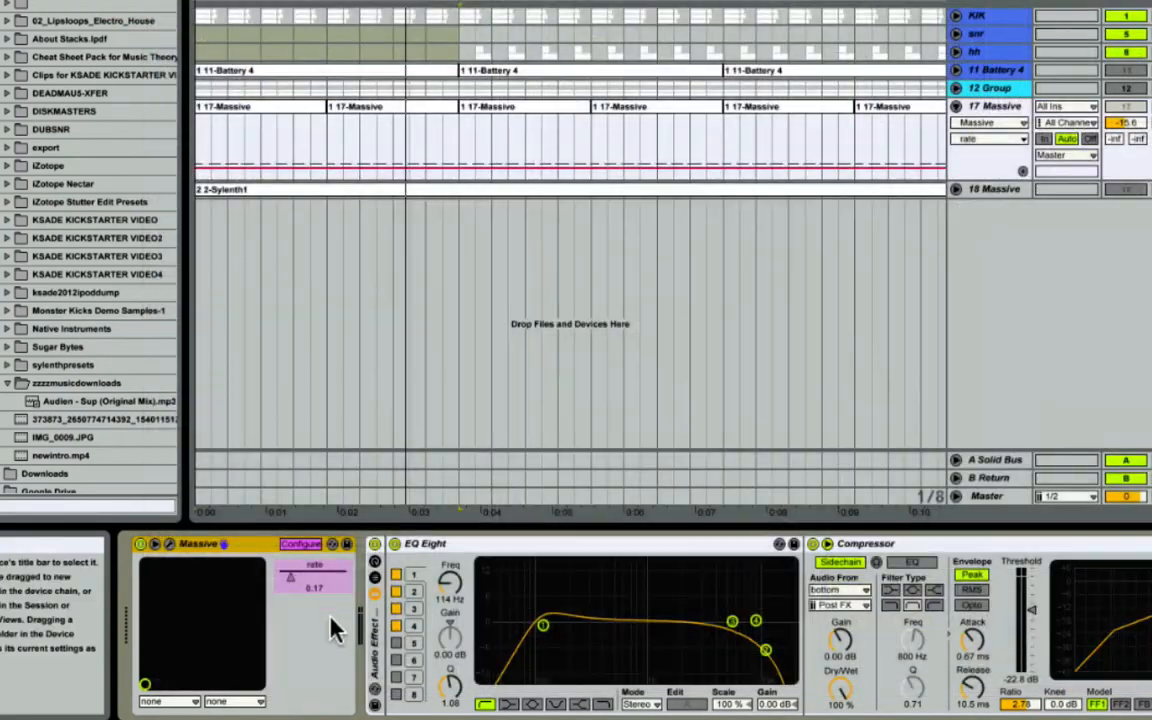
- Leave Configure mode, select the rate parameter, and undo its addition to the Massive device
{"action": "left_click", "coordinate": [300, 543]}
{"action": "left_click", "coordinate": [291, 582]}
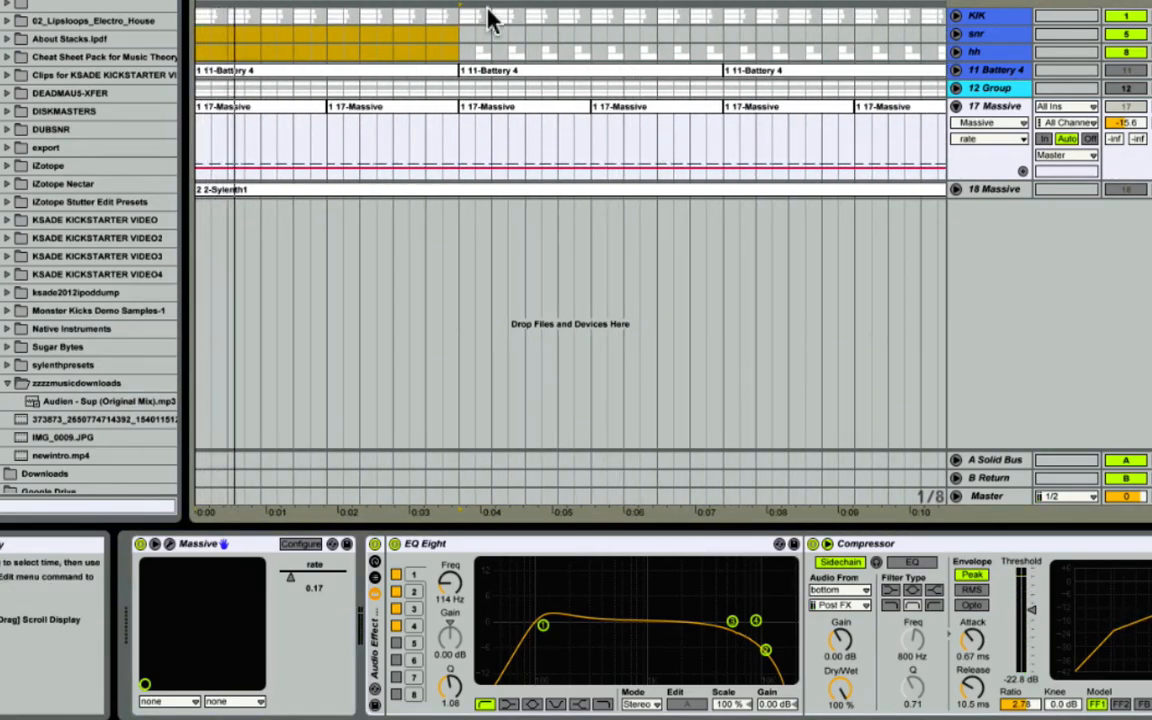
{"action": "key", "text": "super+z"}
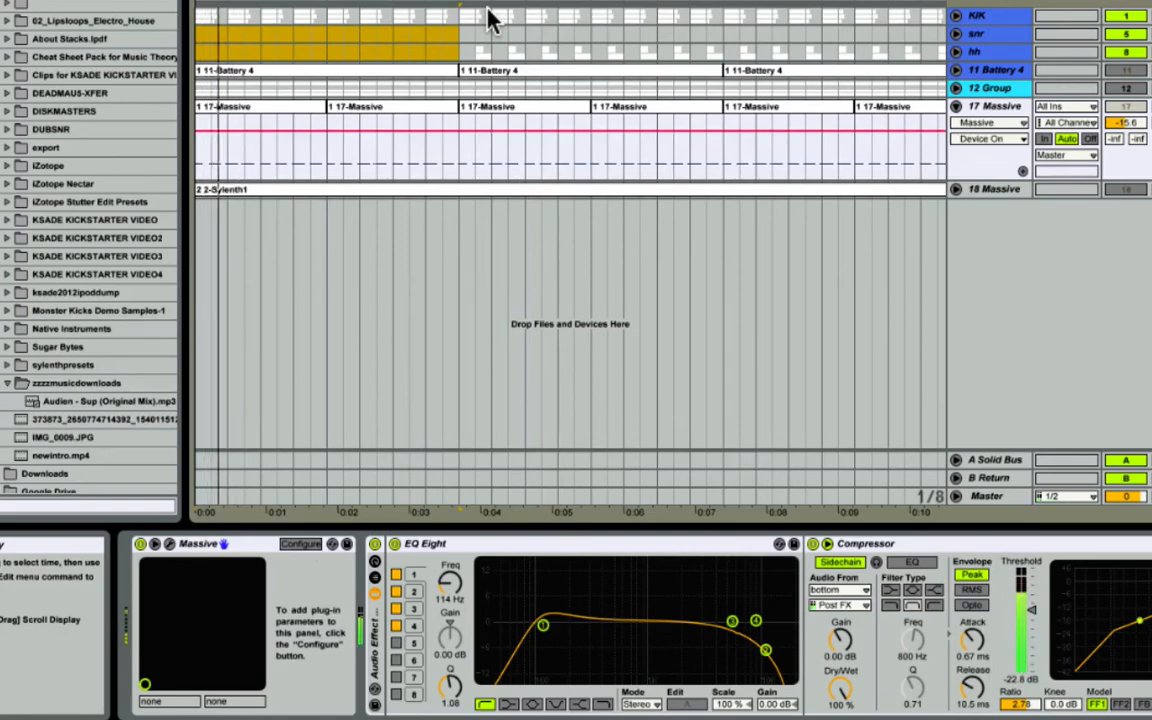
- Examine the first 17-Massive clip's notes and envelopes, including the MIDI controllers available for clip automation
{"action": "left_click", "coordinate": [988, 139]}
{"action": "left_click", "coordinate": [241, 101]}
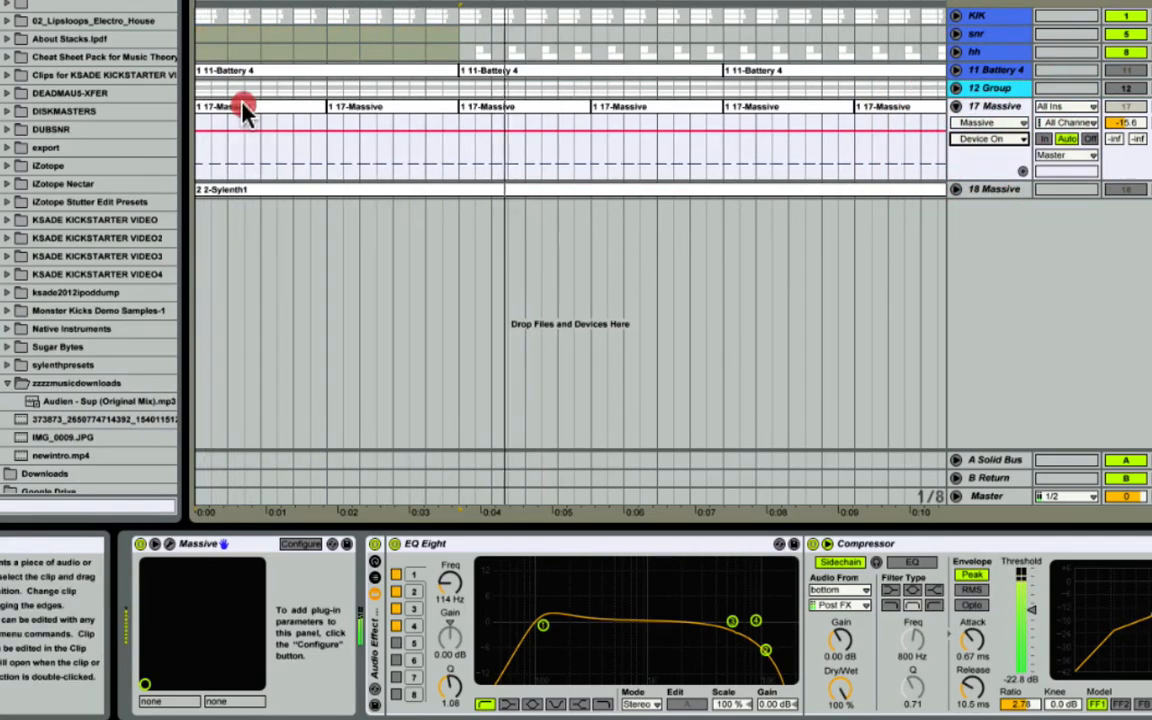
{"action": "double_click", "coordinate": [241, 101]}
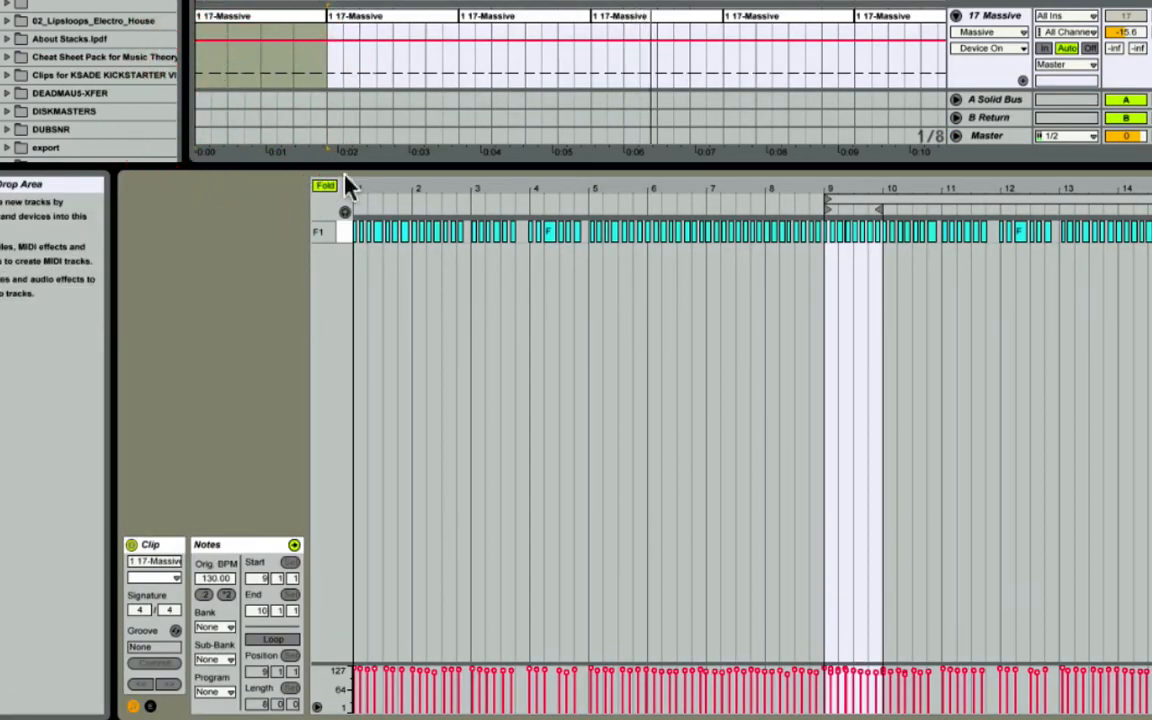
{"action": "left_click", "coordinate": [150, 706]}
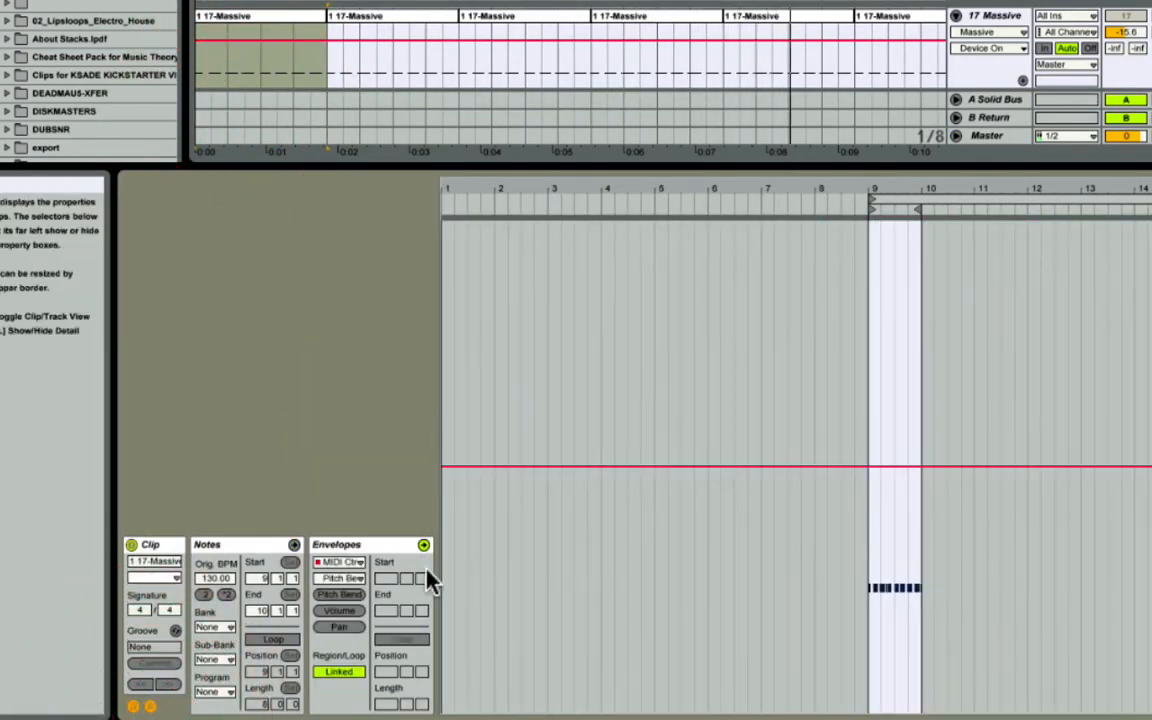
{"action": "left_click", "coordinate": [341, 594]}
{"action": "left_click", "coordinate": [341, 578]}
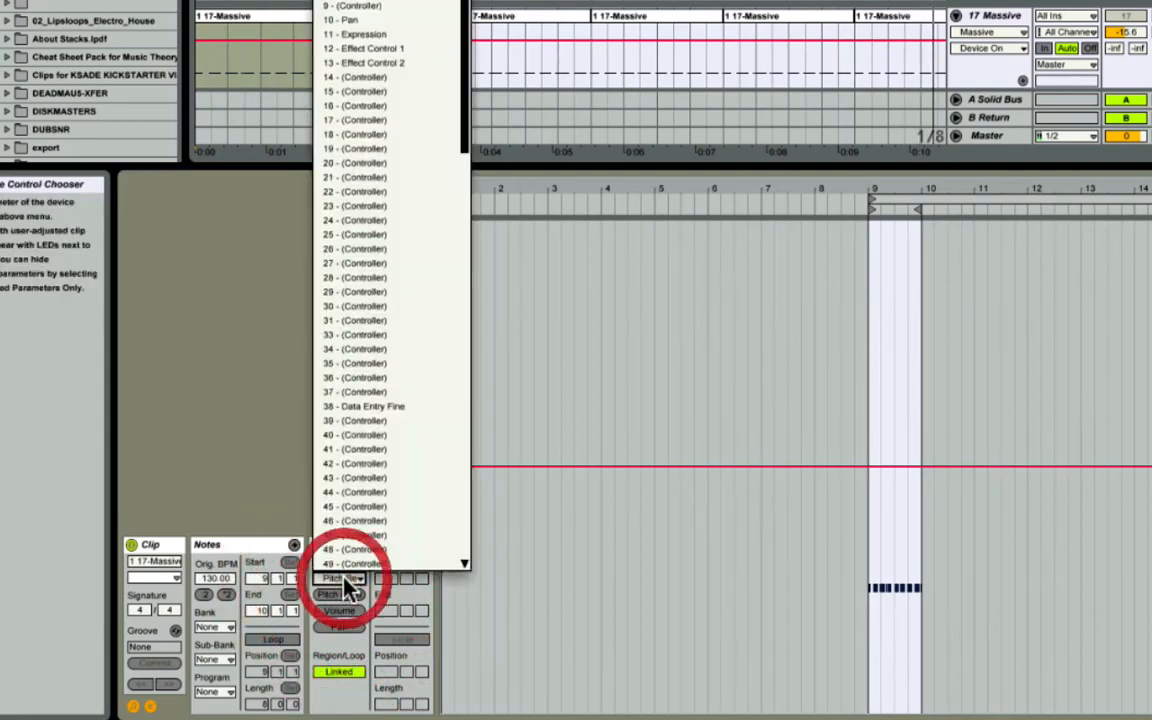
{"action": "left_click", "coordinate": [381, 44]}
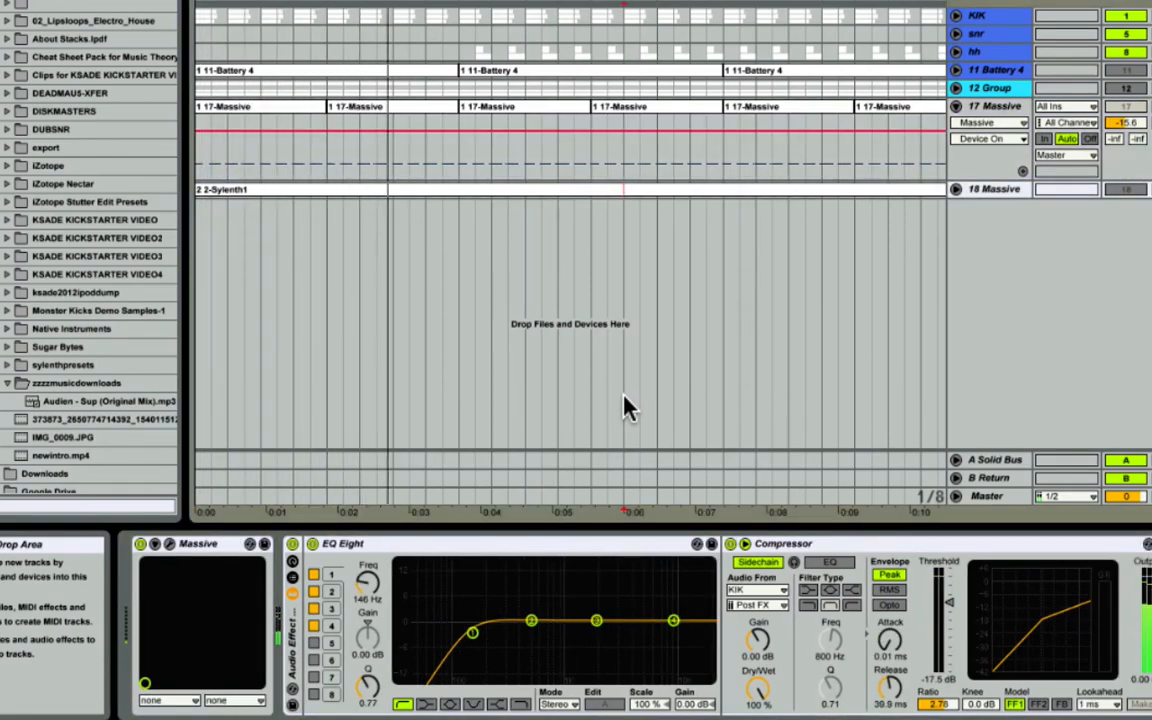
- Open the Massive instrument window for the 18 Massive track
{"action": "left_click", "coordinate": [168, 544]}
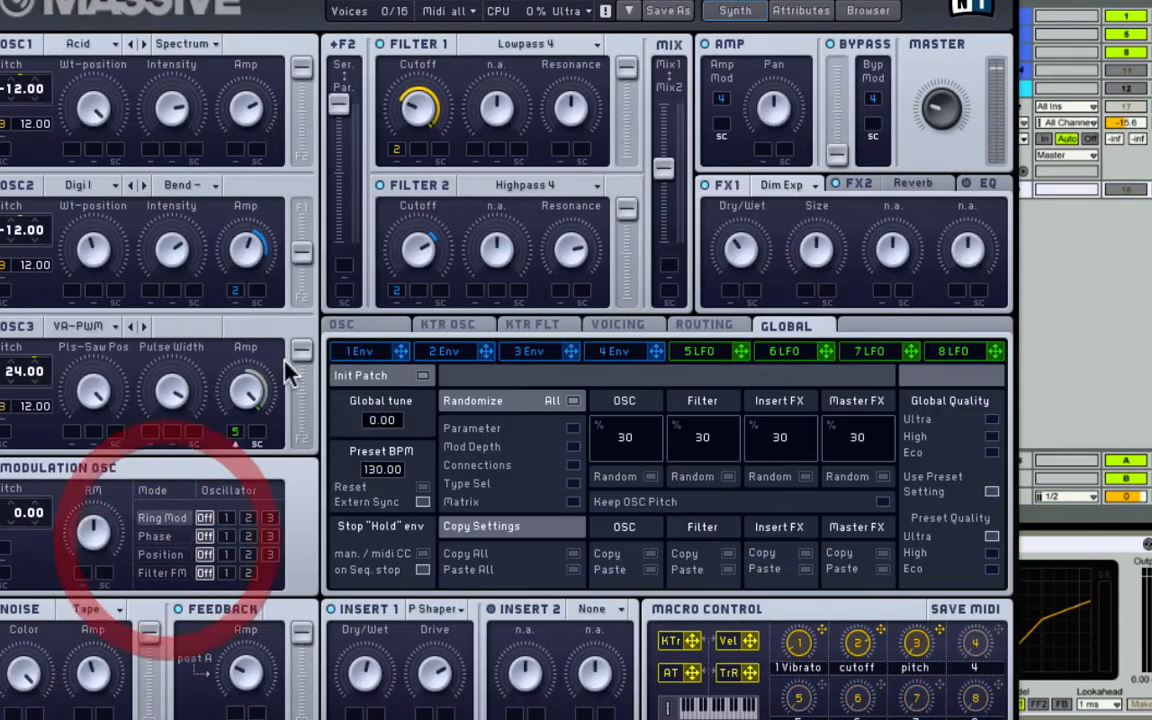